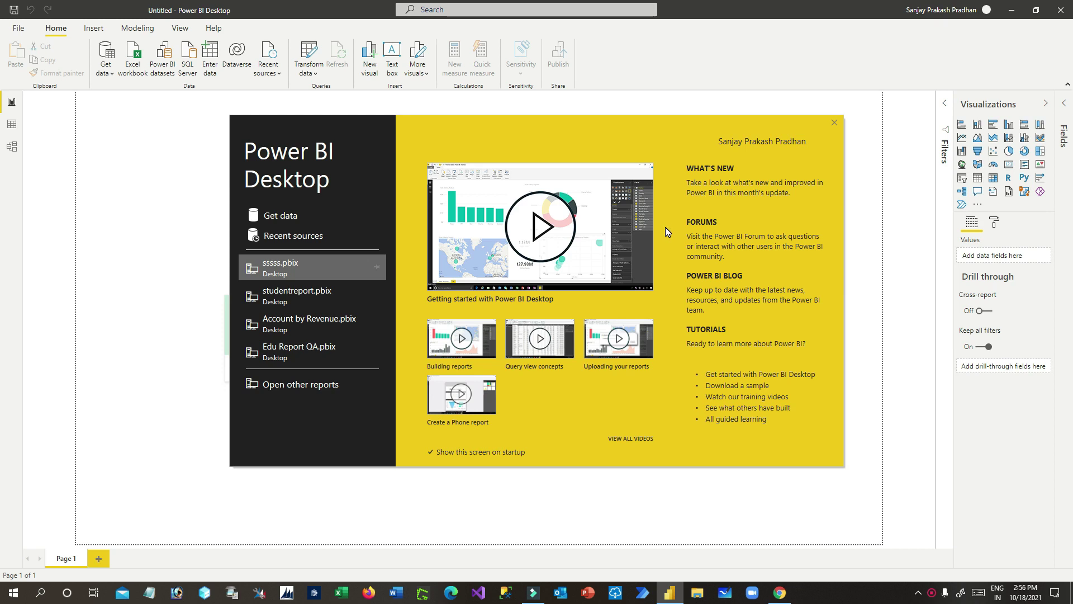
# Close the welcome screen and start a new Dataverse connection at its environment domain entry
pyautogui.click(834, 122)
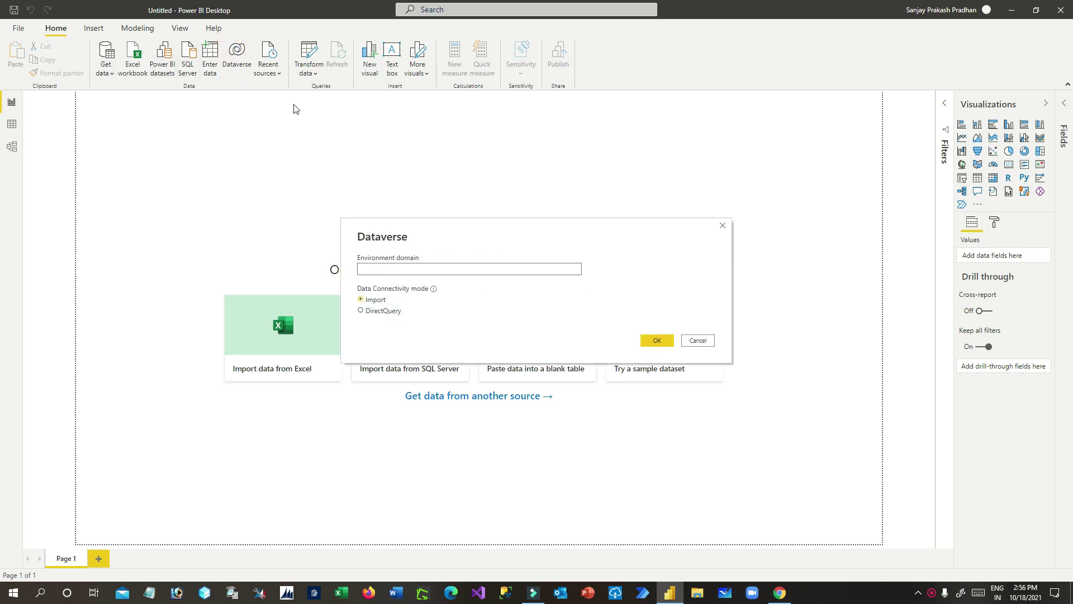
pyautogui.click(438, 268)
# Switch to Chrome and open the Power Platform admin center (admin.powerplatform.microsoft.com) in a new browser tab
pyautogui.click(780, 591)
pyautogui.click(845, 9)
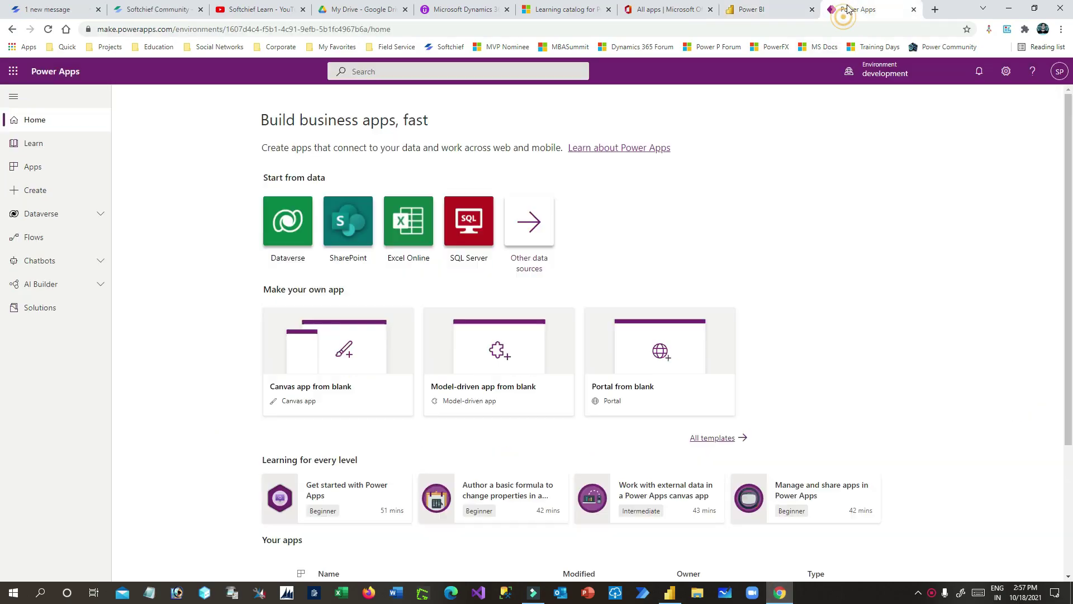
pyautogui.click(933, 10)
pyautogui.write('admi')
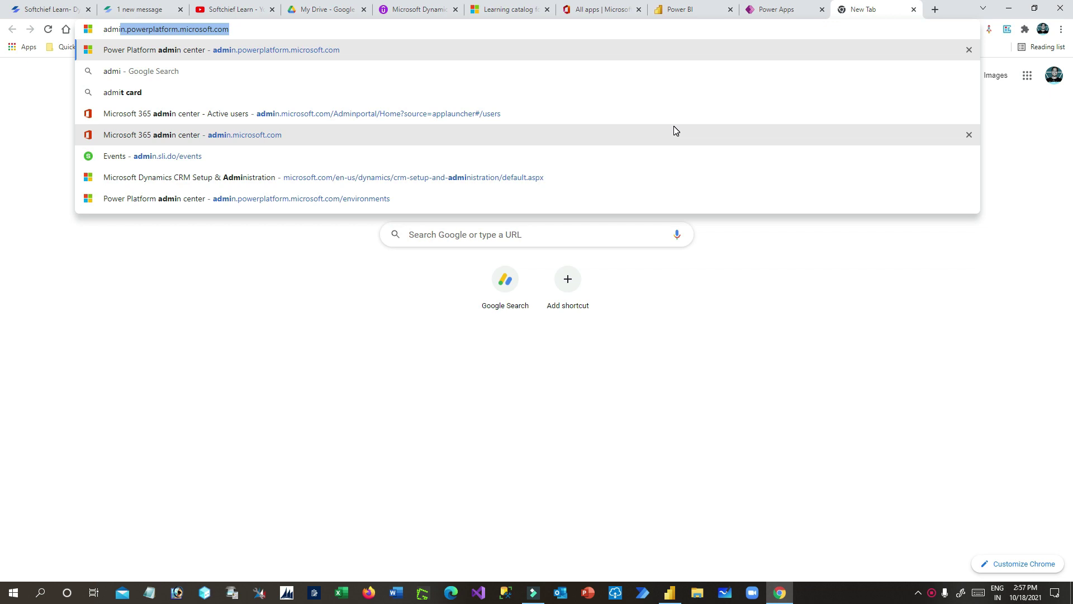
pyautogui.press('Return')
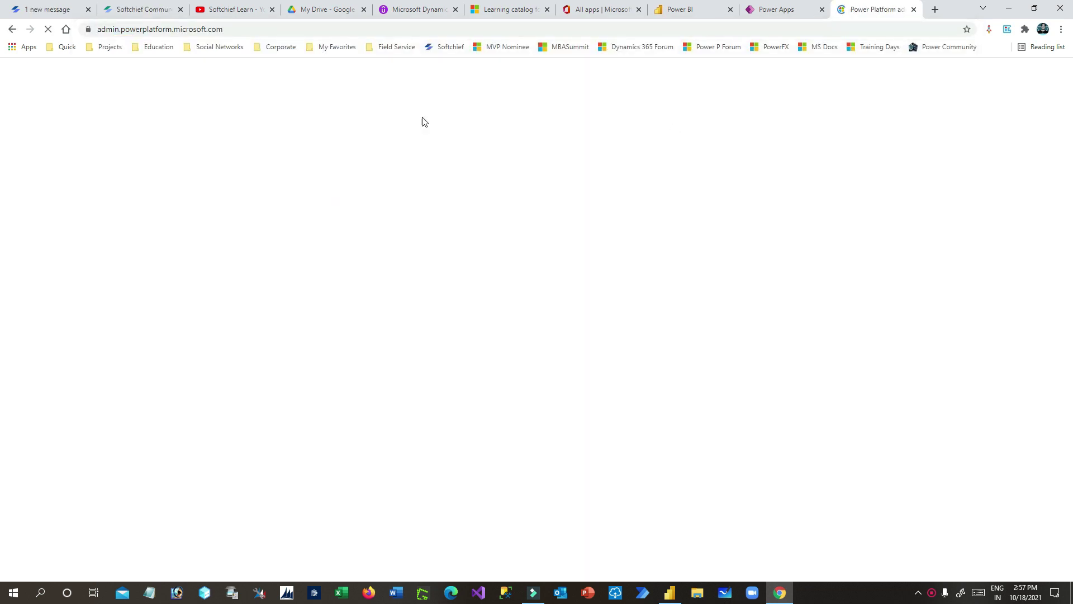
pyautogui.click(162, 30)
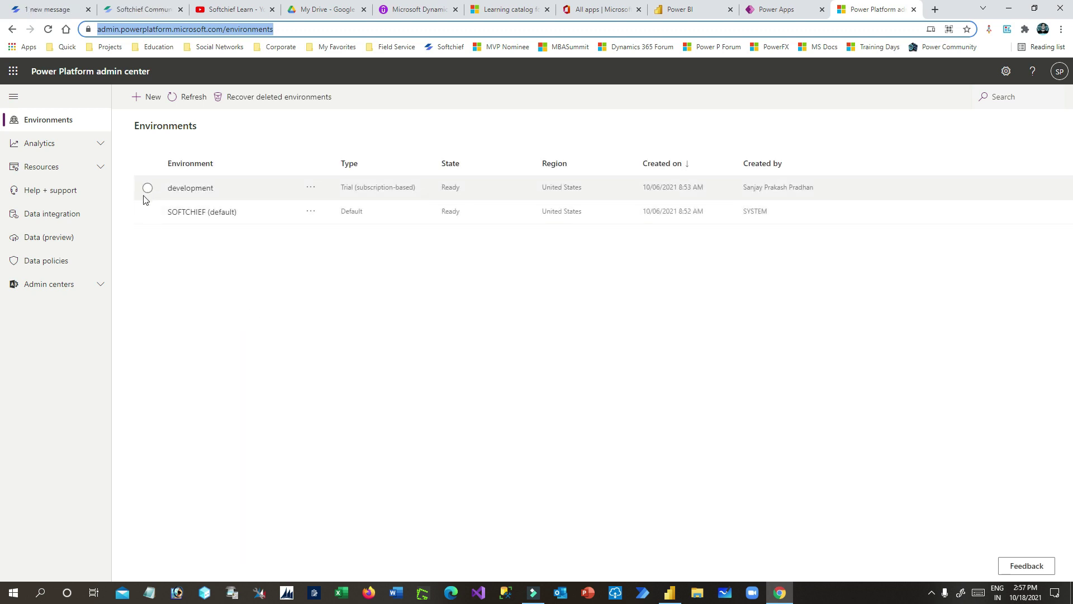
# Open the details page of the development environment and copy its environment URL
pyautogui.click(146, 190)
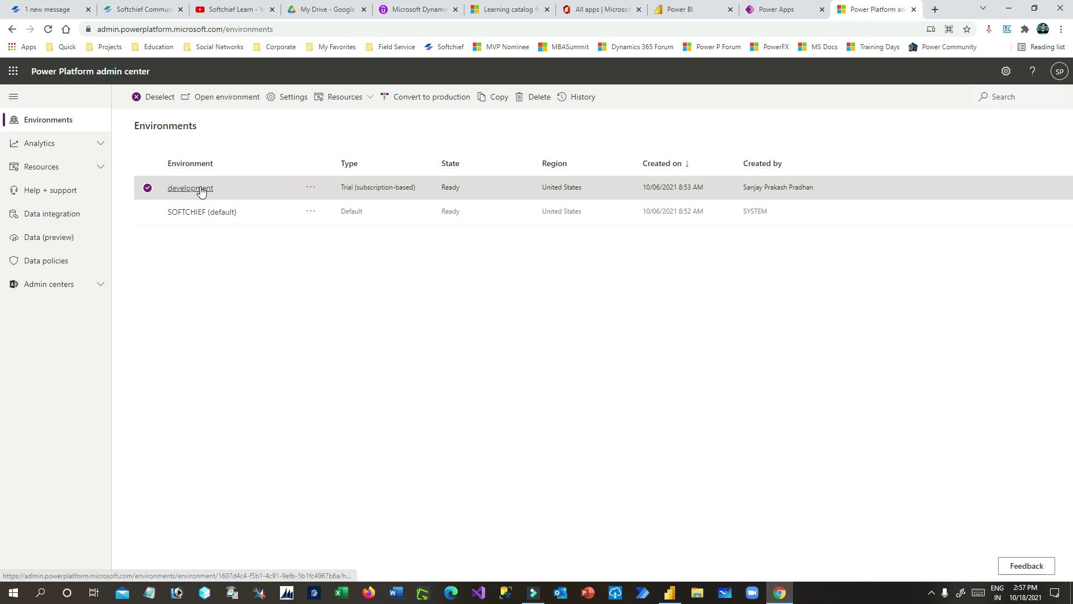
pyautogui.click(277, 99)
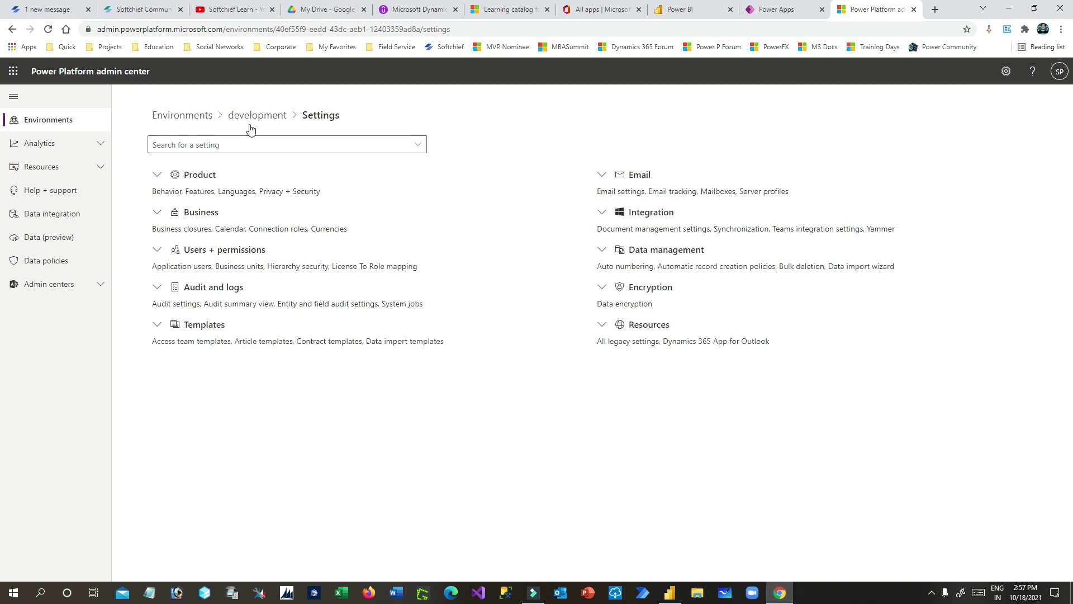
pyautogui.click(253, 119)
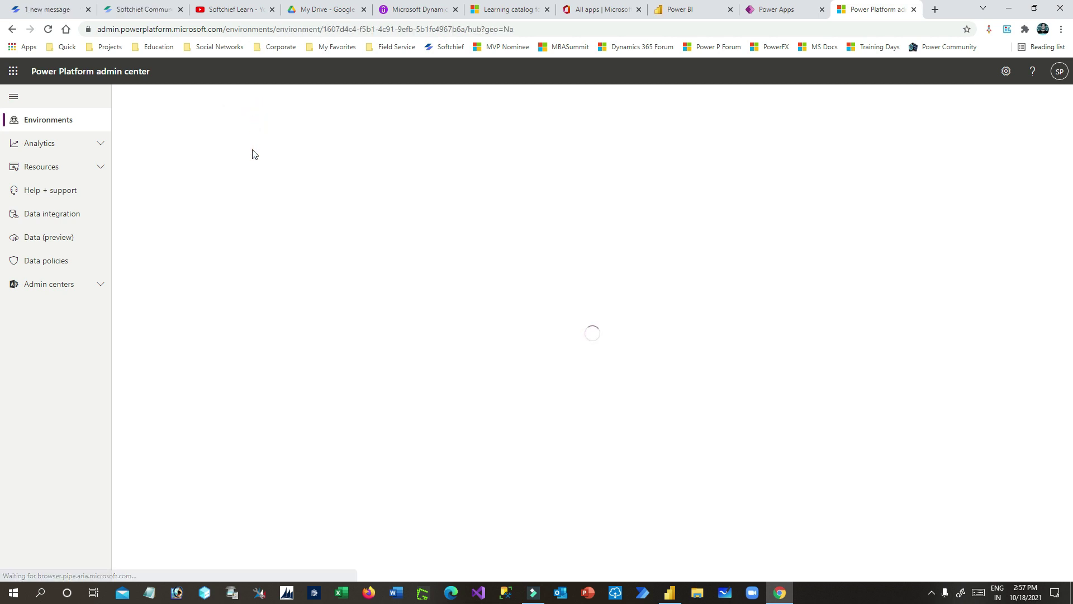
pyautogui.moveTo(257, 207); pyautogui.dragTo(151, 212)
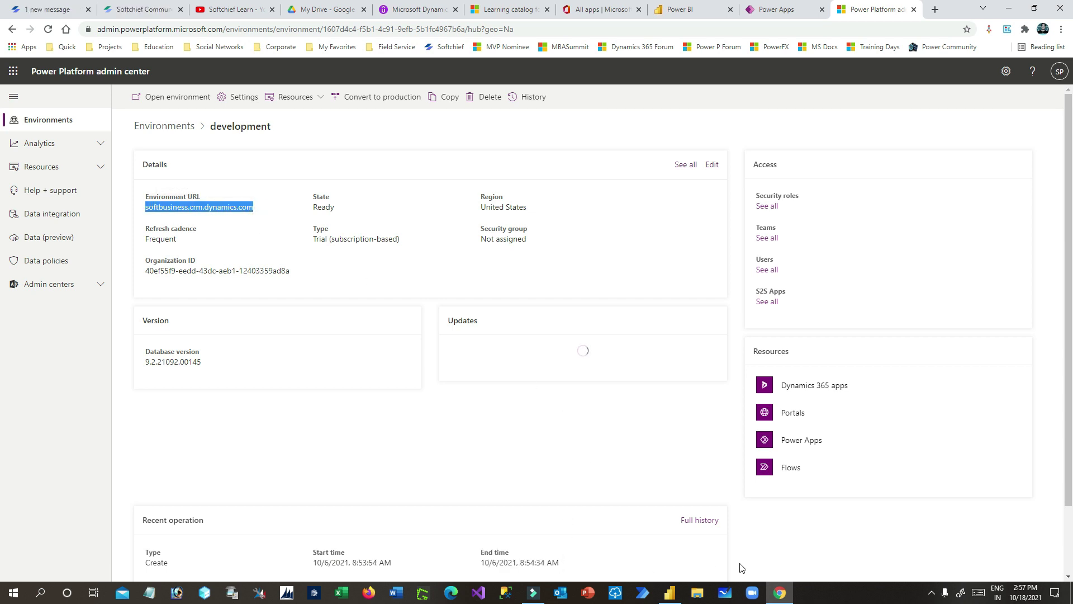
# Switch back to Power BI Desktop and enter softbusiness.crm.dynamics.com as the Dataverse environment domain
pyautogui.click(670, 592)
pyautogui.click(412, 270)
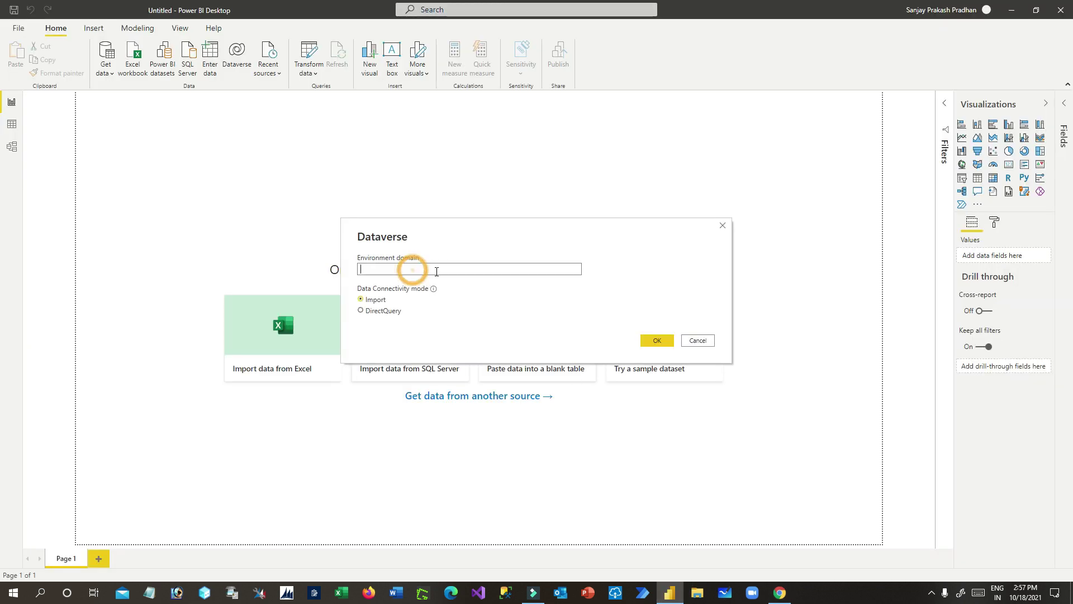
pyautogui.write('softbusiness.crm.dynamics.com')
pyautogui.moveTo(468, 269); pyautogui.dragTo(358, 269)
pyautogui.click(383, 268)
pyautogui.click(461, 269)
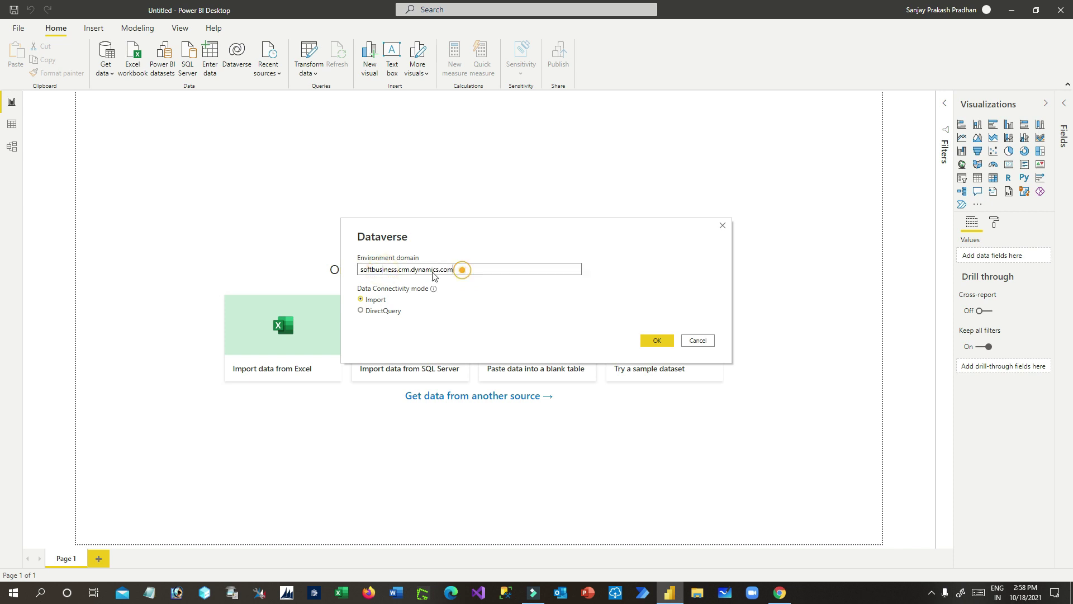
pyautogui.moveTo(432, 275); pyautogui.dragTo(347, 275)
pyautogui.moveTo(481, 267); pyautogui.dragTo(371, 280)
pyautogui.click(383, 269)
pyautogui.doubleClick(472, 268)
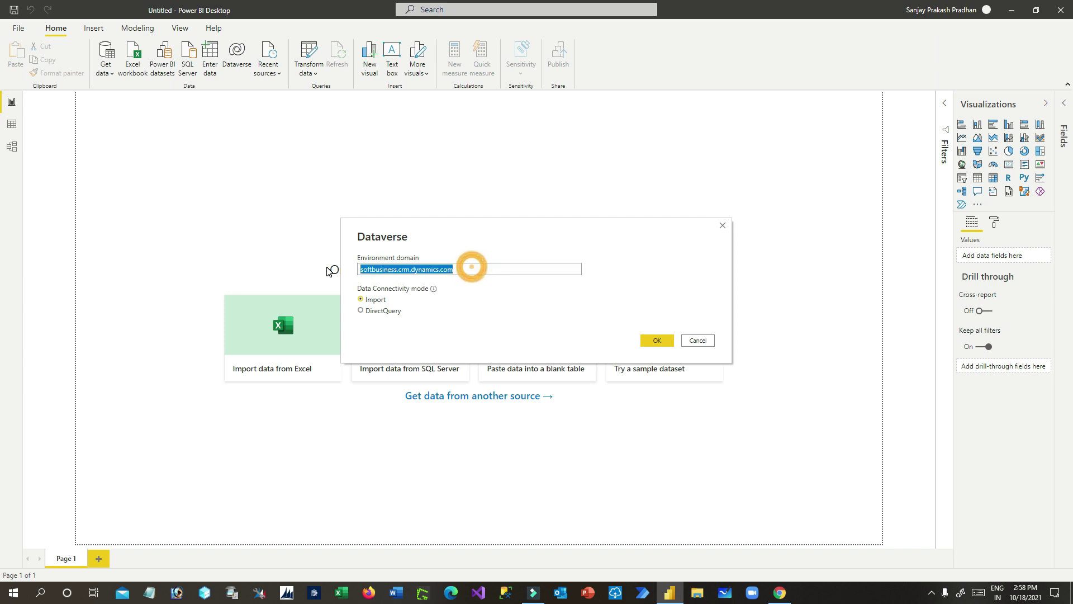
# Set the data connectivity mode to DirectQuery and connect to the Dataverse environment
pyautogui.click(362, 312)
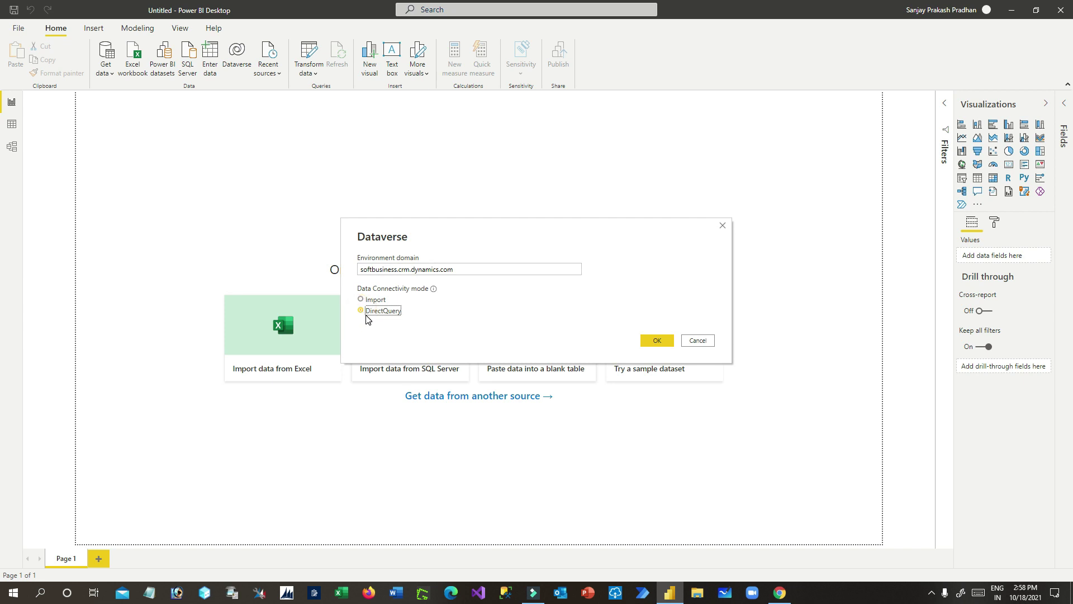
pyautogui.click(361, 300)
pyautogui.click(362, 312)
pyautogui.click(665, 342)
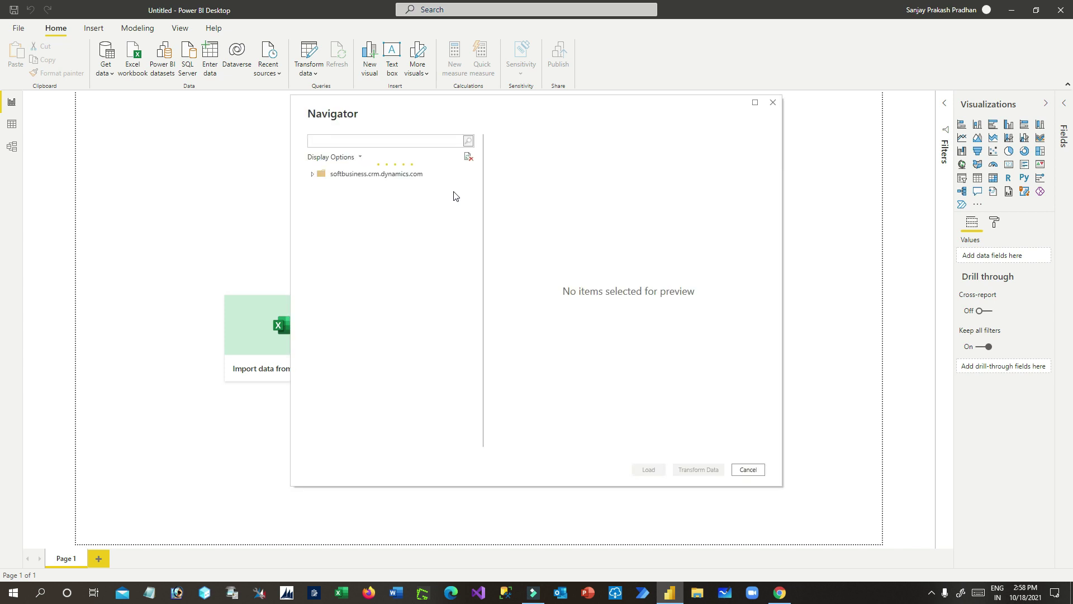
# Expand the softbusiness.crm.dynamics.com table list in the Navigator and select the account table
pyautogui.doubleClick(346, 175)
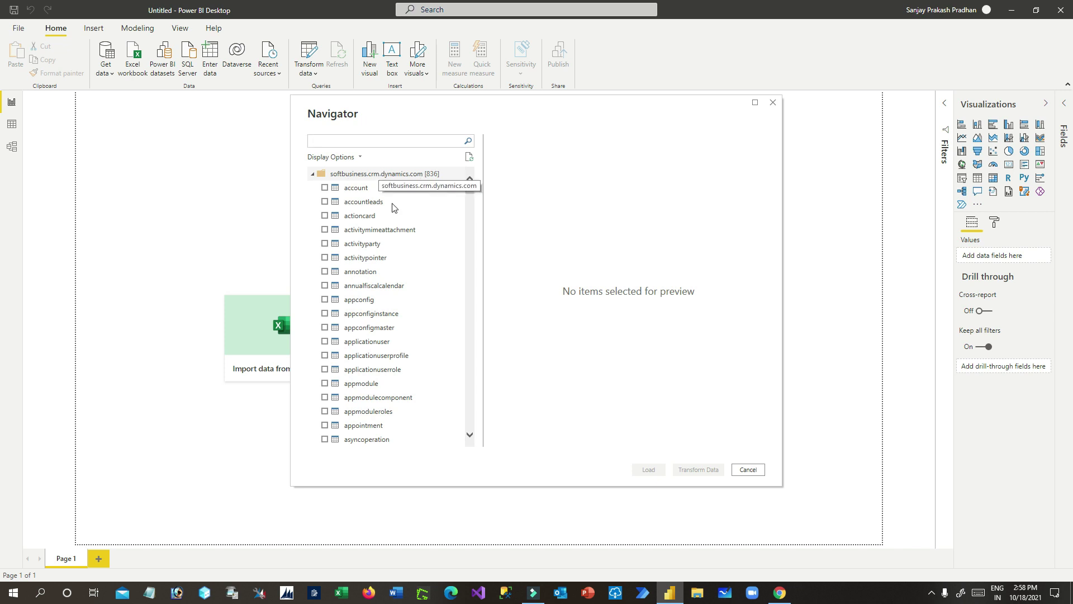
pyautogui.scroll(-5, 382, 242)
pyautogui.scroll(5, 382, 242)
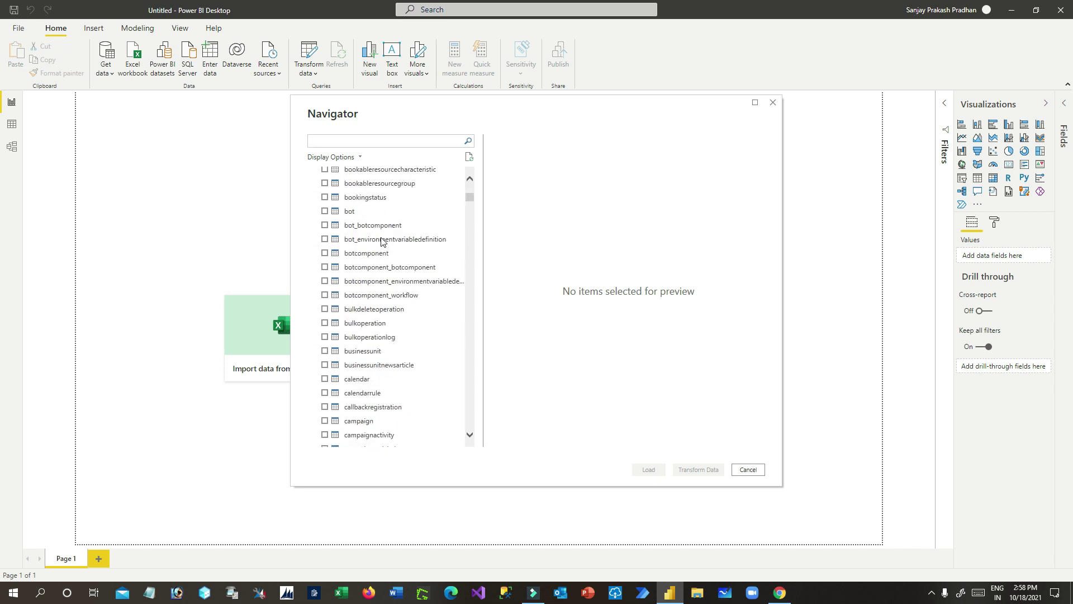
pyautogui.click(325, 189)
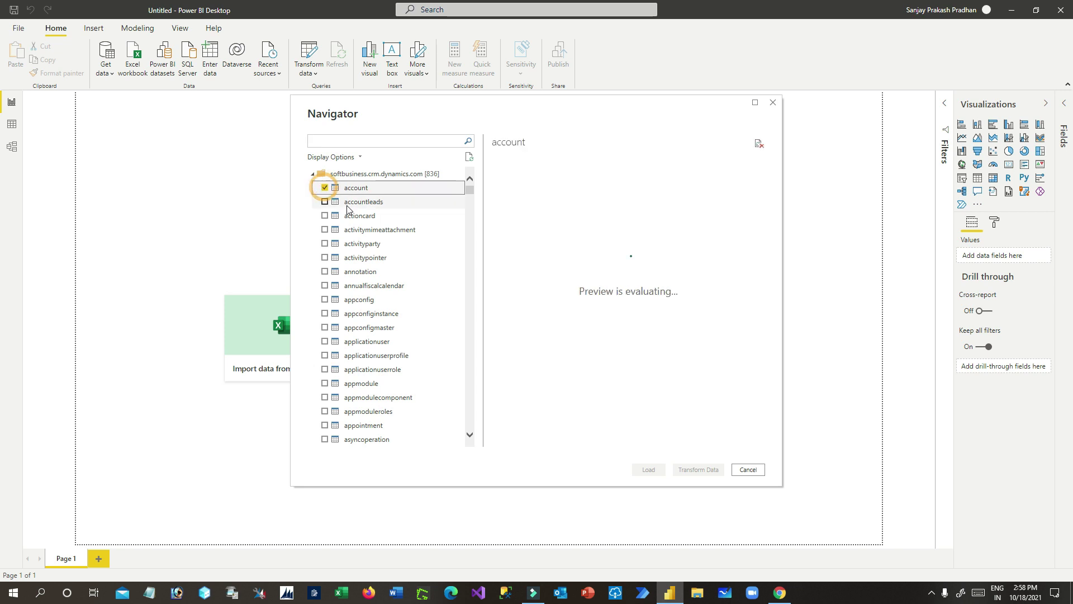
# Search the Navigator for "conta", select the contact table as well, and load the selected tables
pyautogui.scroll(-1, 359, 246)
pyautogui.scroll(1, 347, 256)
pyautogui.click(355, 144)
pyautogui.write('conta')
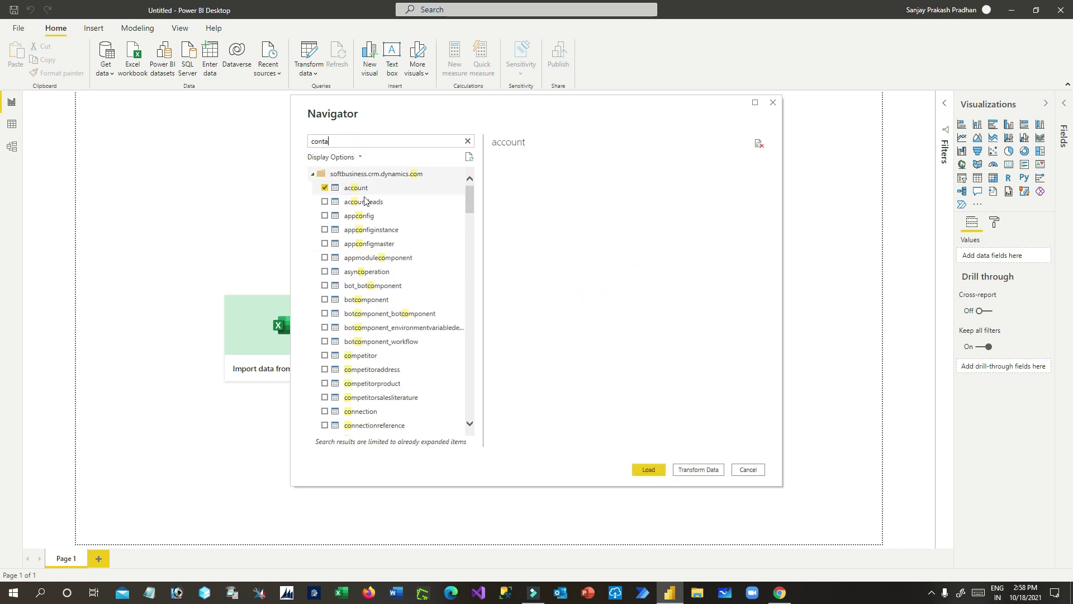
pyautogui.click(325, 188)
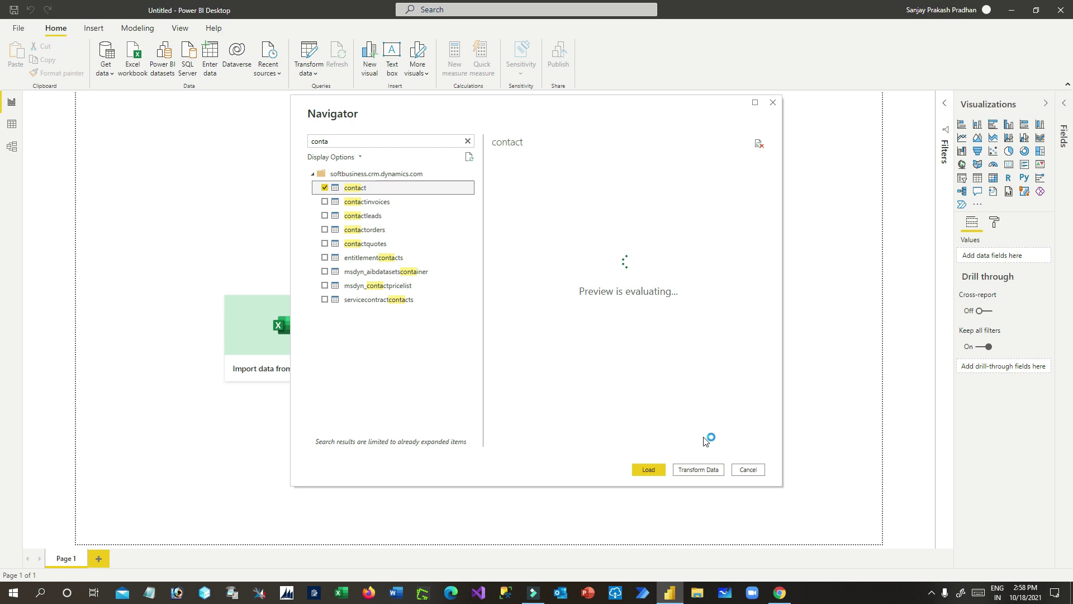
pyautogui.click(647, 470)
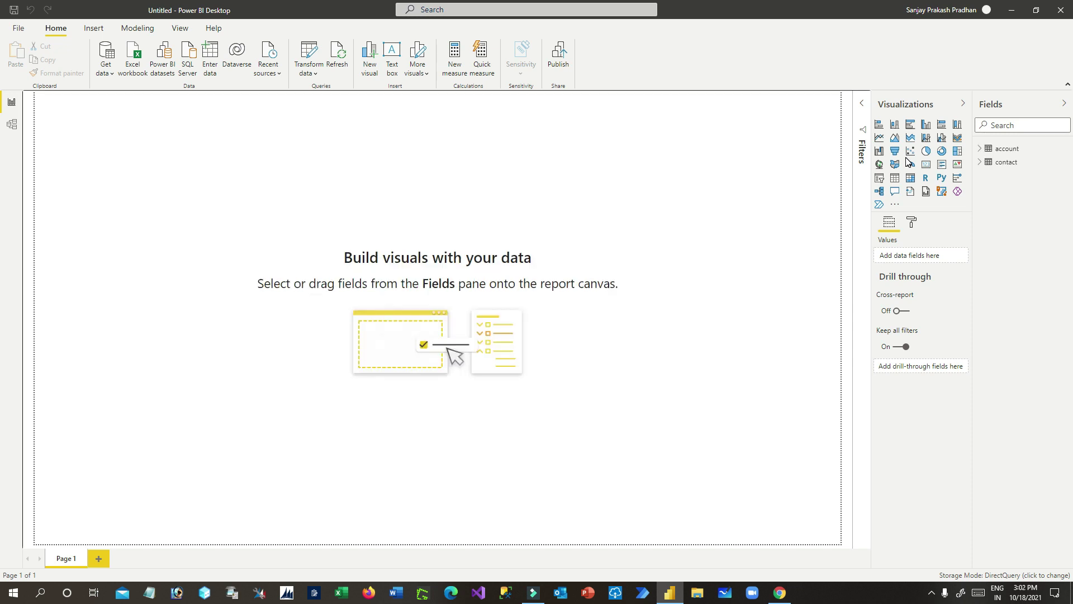
# Expand and collapse the loaded account and contact tables to review their fields
pyautogui.click(980, 149)
pyautogui.click(979, 149)
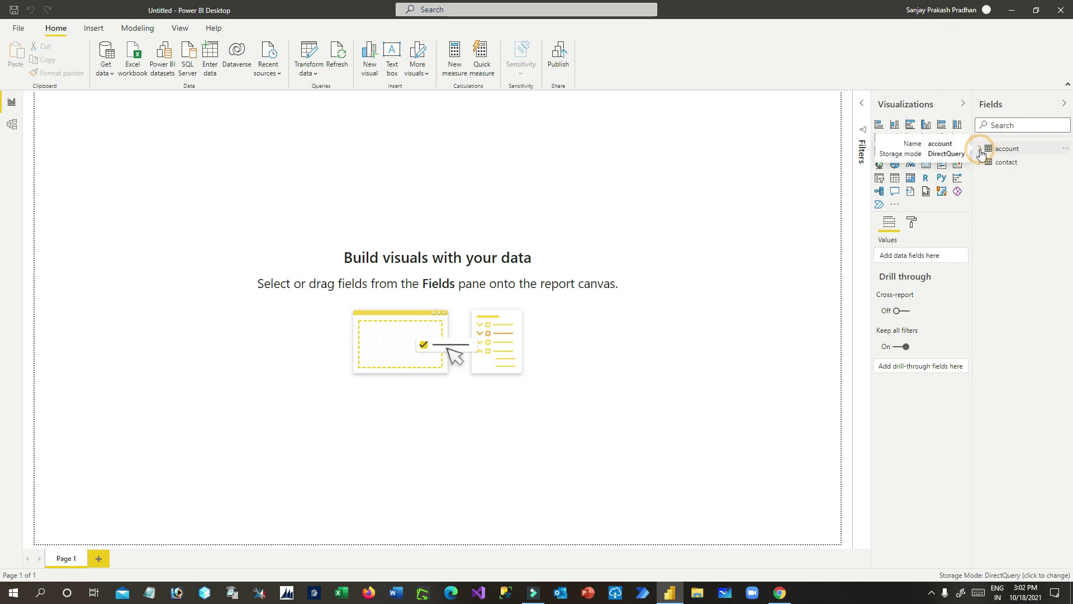
pyautogui.click(981, 162)
pyautogui.click(981, 162)
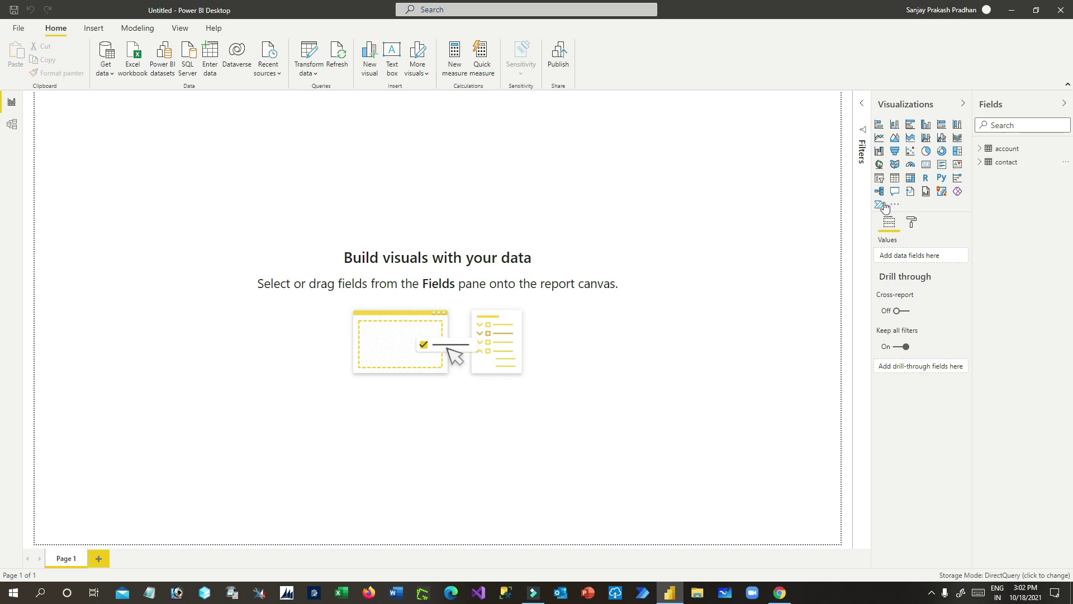
# Show the data model and move the contact table card farther from the account table
pyautogui.click(12, 128)
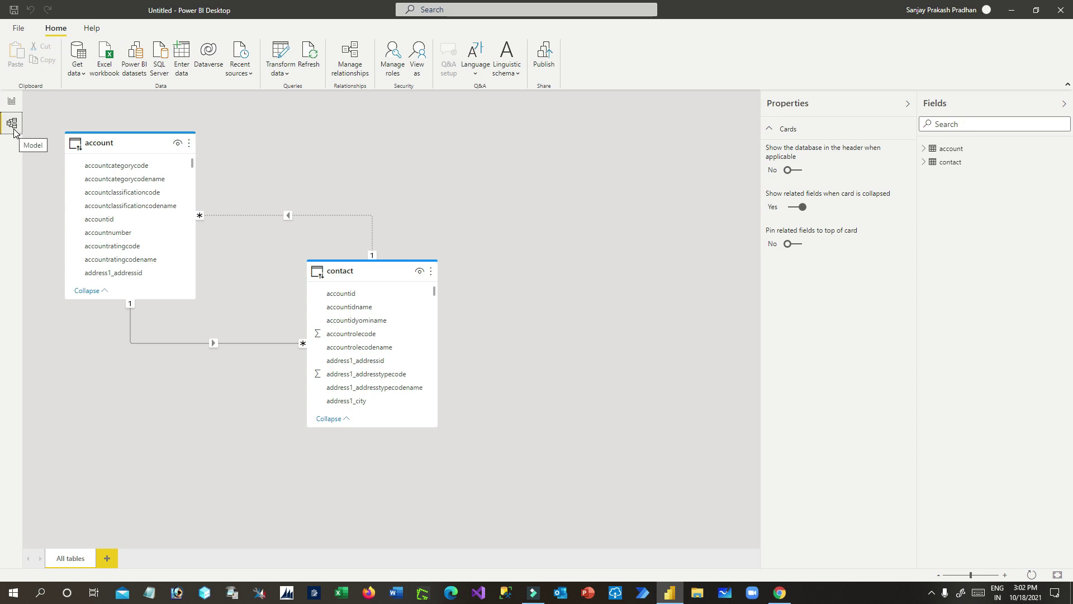
pyautogui.moveTo(369, 268); pyautogui.dragTo(438, 264)
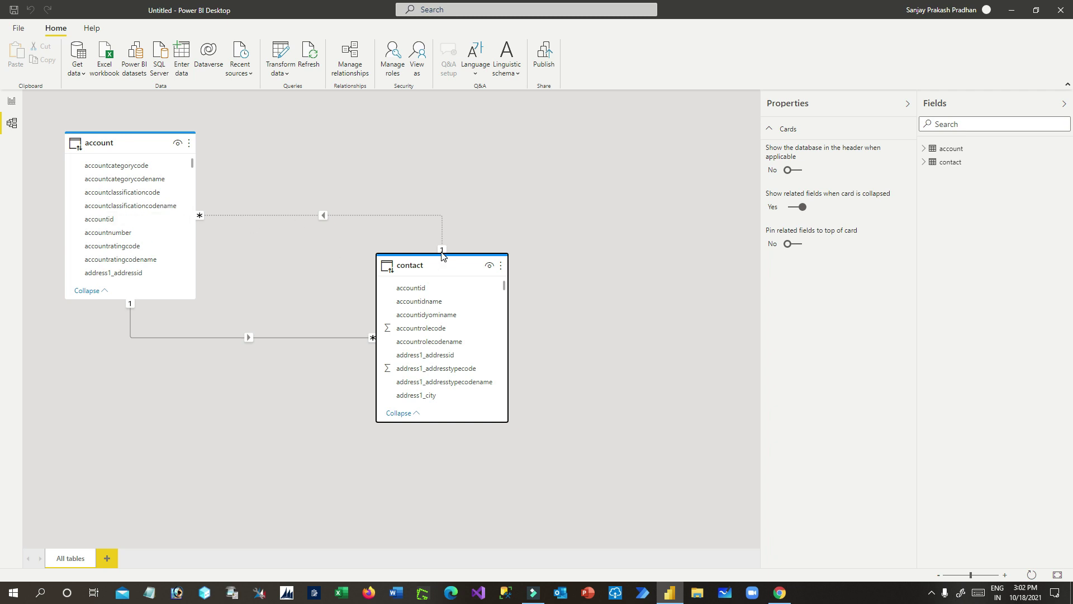
pyautogui.moveTo(426, 263)
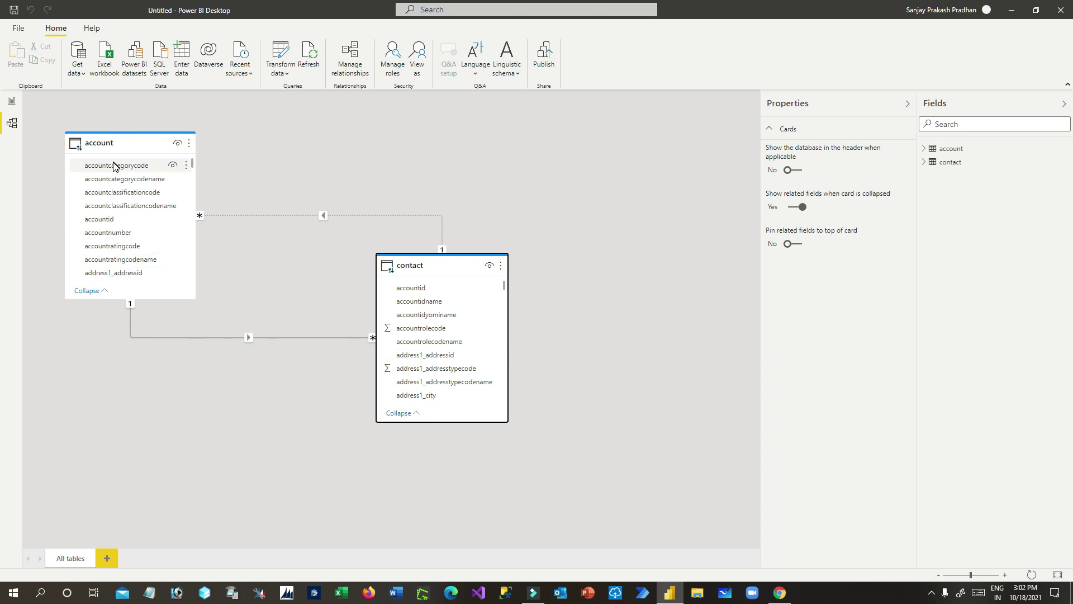
# Return to the report page and add an empty stacked column chart and a pie chart beside it
pyautogui.click(11, 101)
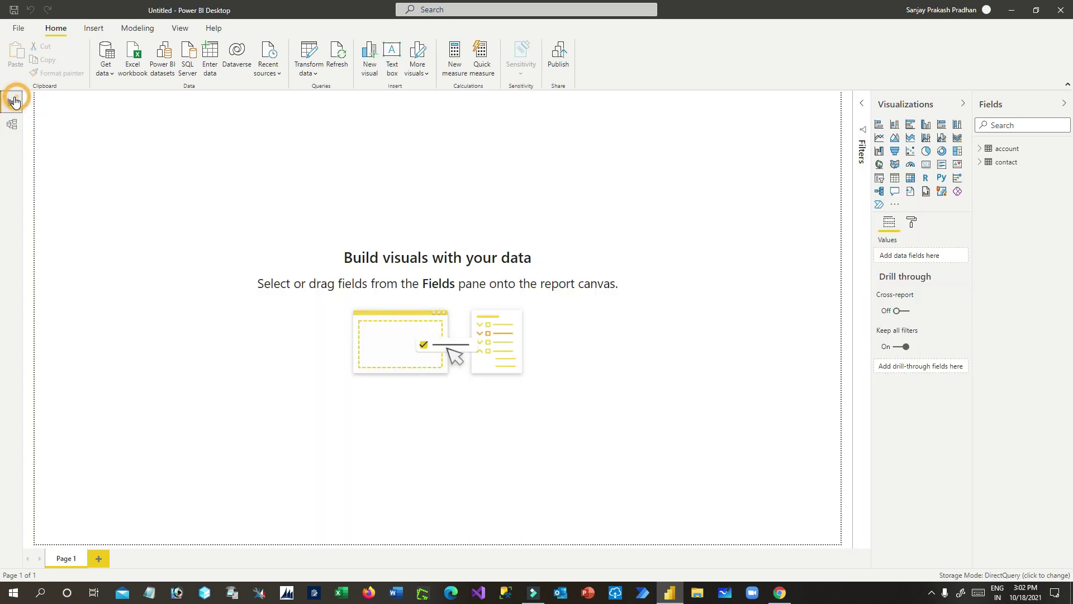
pyautogui.click(895, 124)
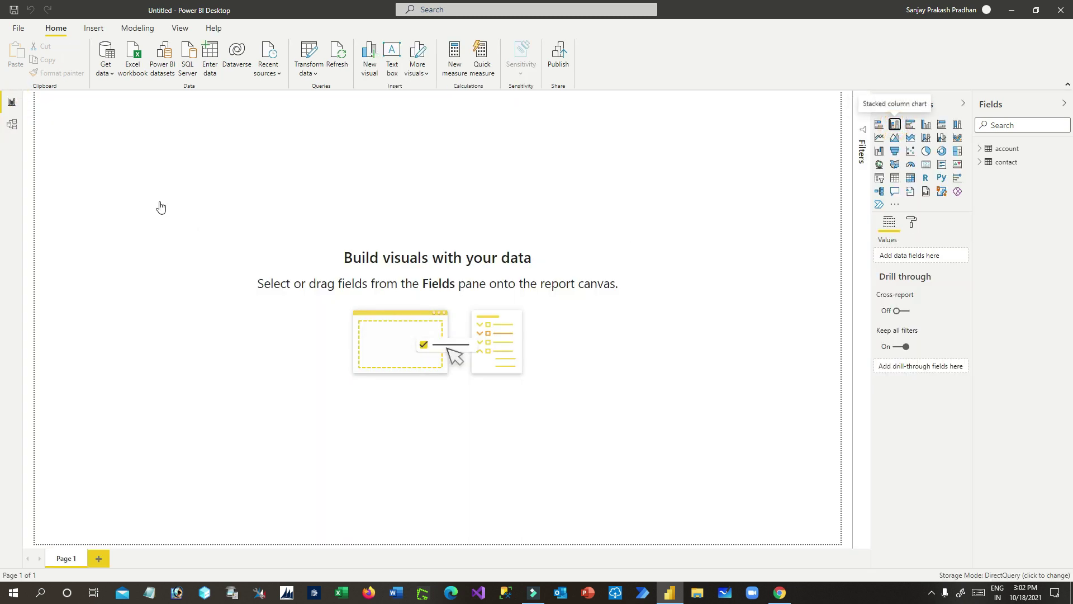
pyautogui.moveTo(129, 192); pyautogui.dragTo(164, 221)
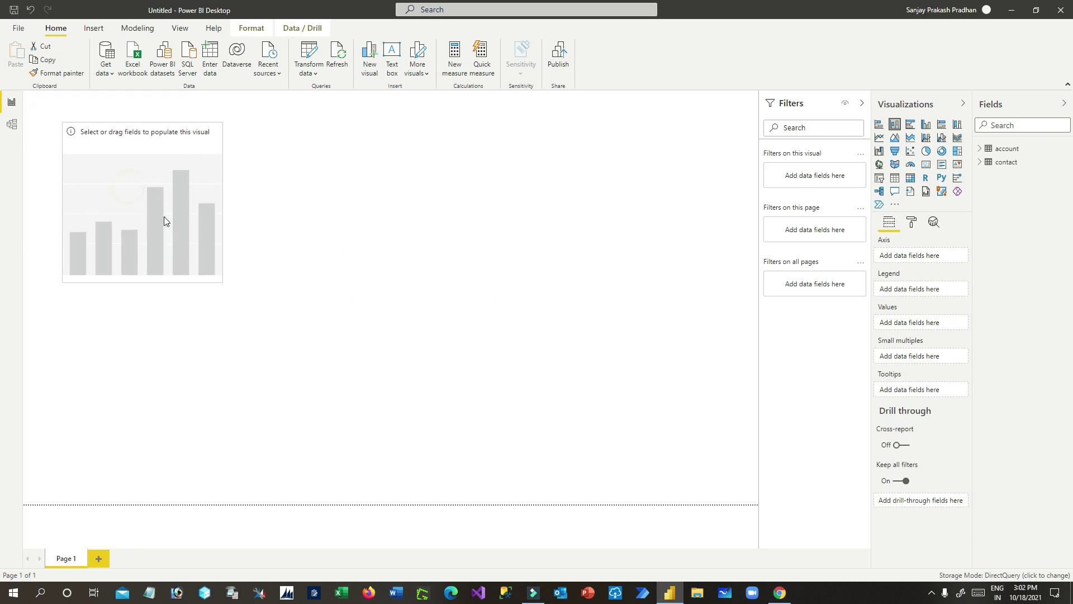
pyautogui.click(927, 152)
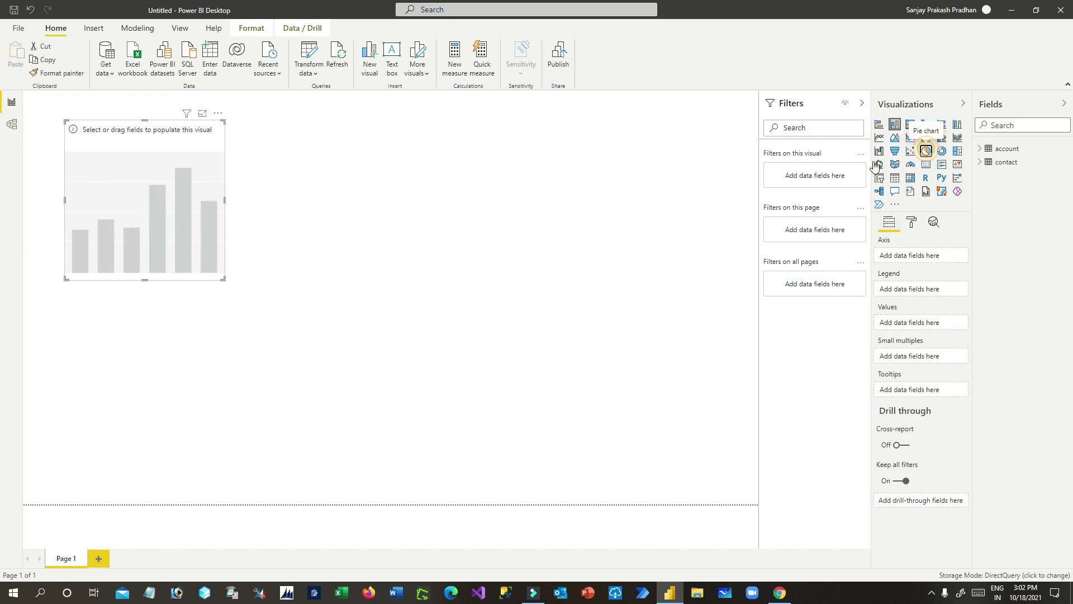
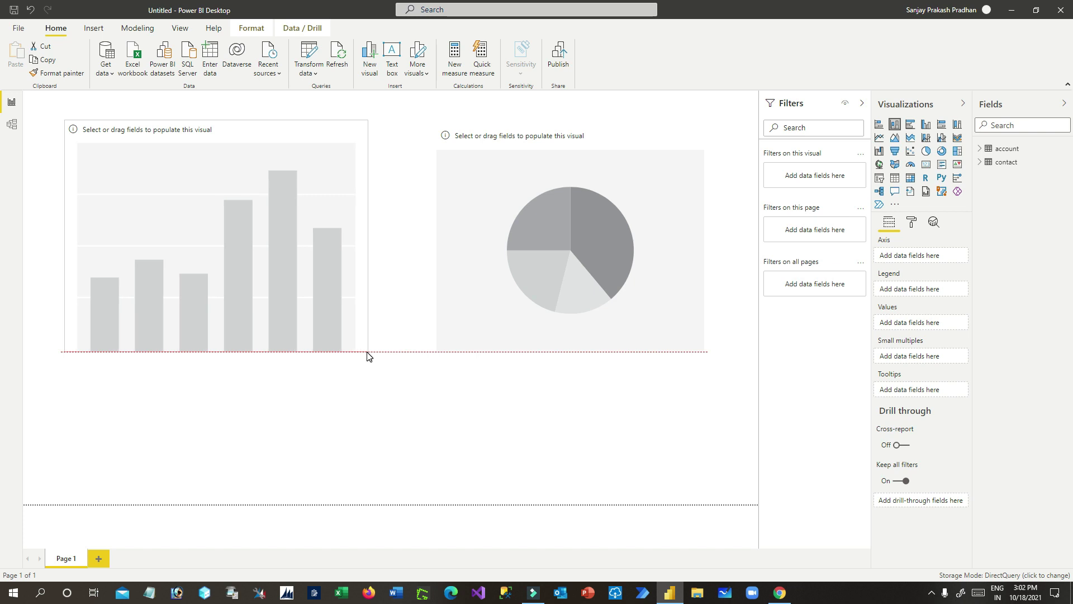
# Search the fields for "name" and add the account table's name field to the column chart's axis
pyautogui.click(281, 246)
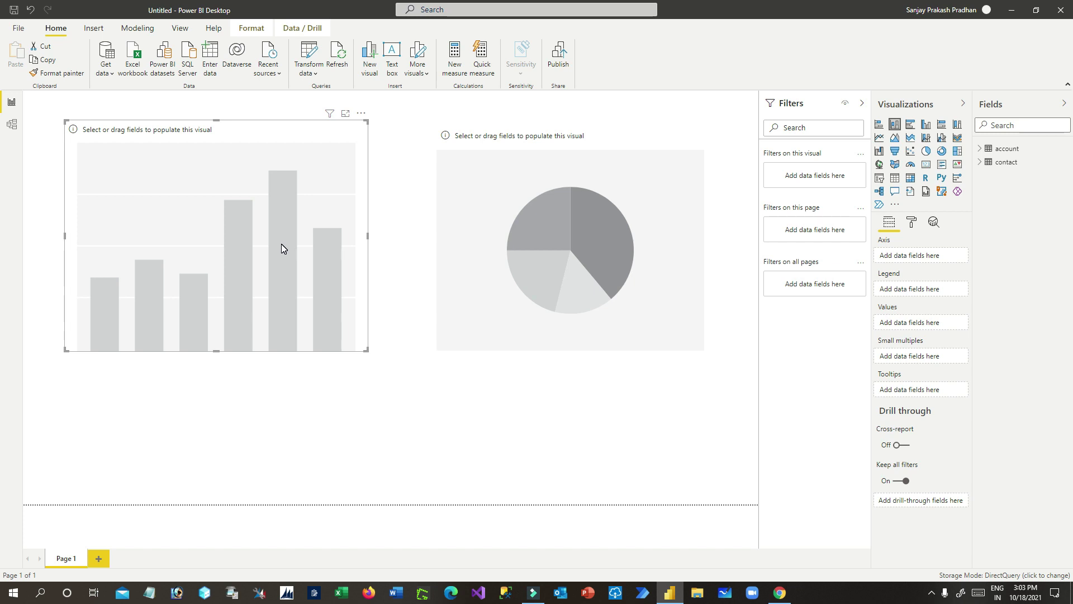
pyautogui.click(240, 209)
pyautogui.click(980, 148)
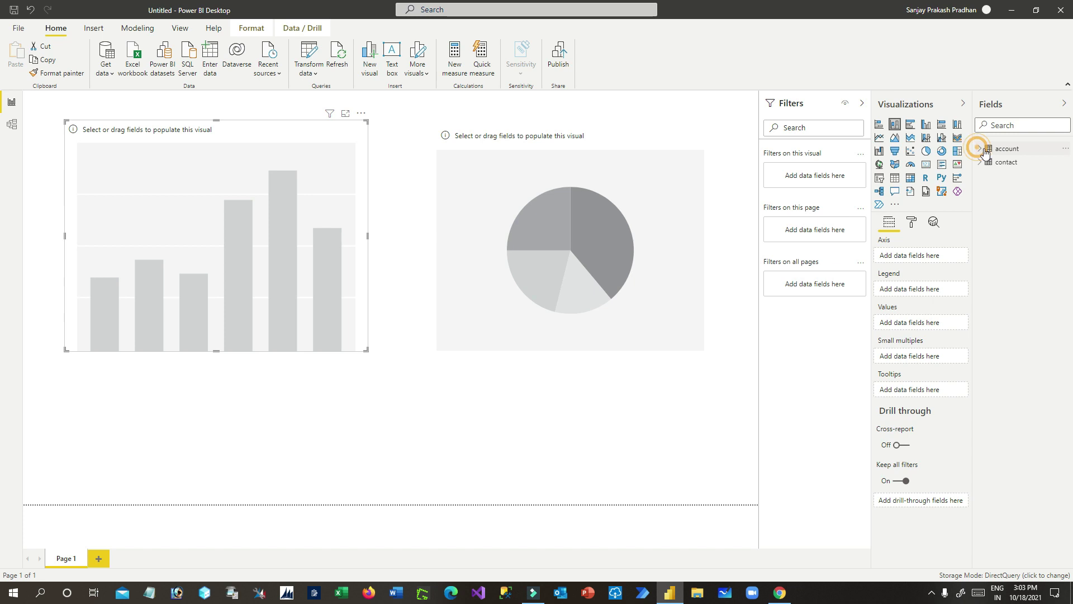
pyautogui.click(1007, 125)
pyautogui.write('name')
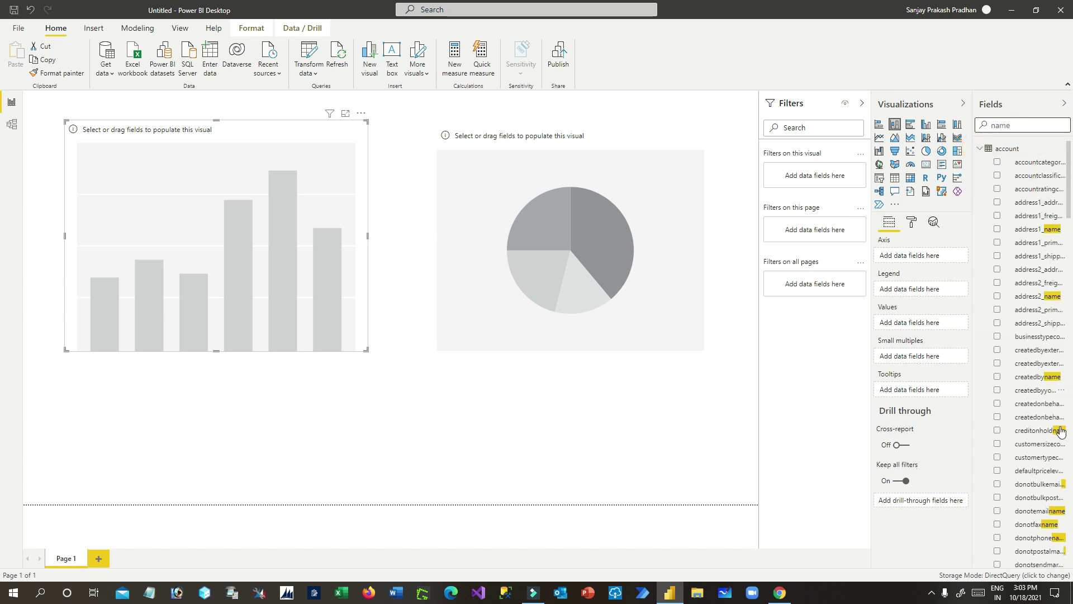
pyautogui.scroll(-10, 1017, 435)
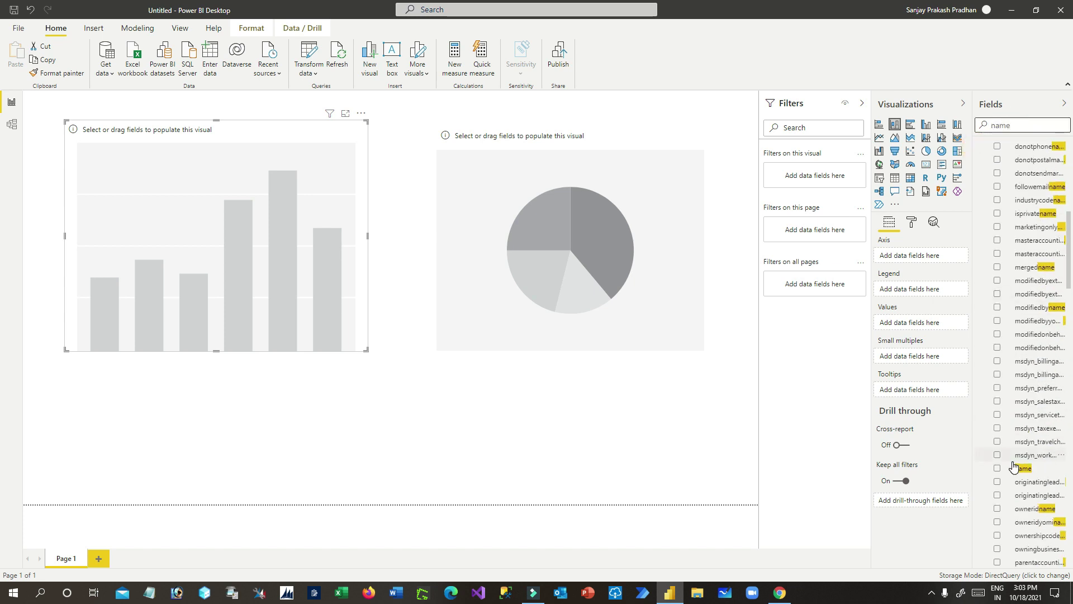
pyautogui.moveTo(1021, 413); pyautogui.dragTo(922, 258)
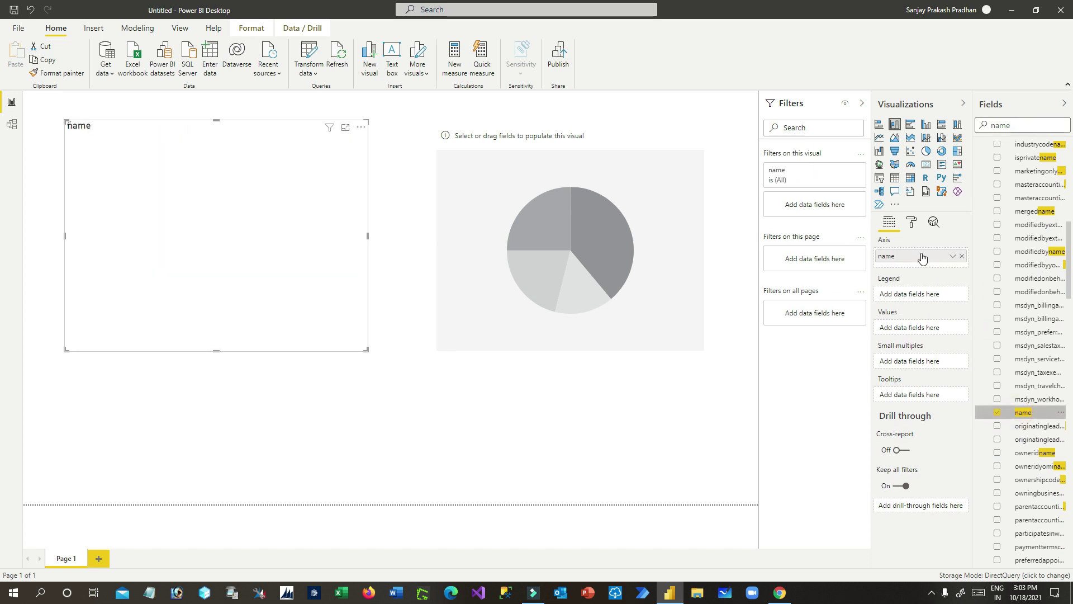
# Search the fields for "revenu", add the account table's revenue field to the column chart's values, and aggregate it as Sum
pyautogui.doubleClick(996, 126)
pyautogui.write('n')
pyautogui.write('evenu')
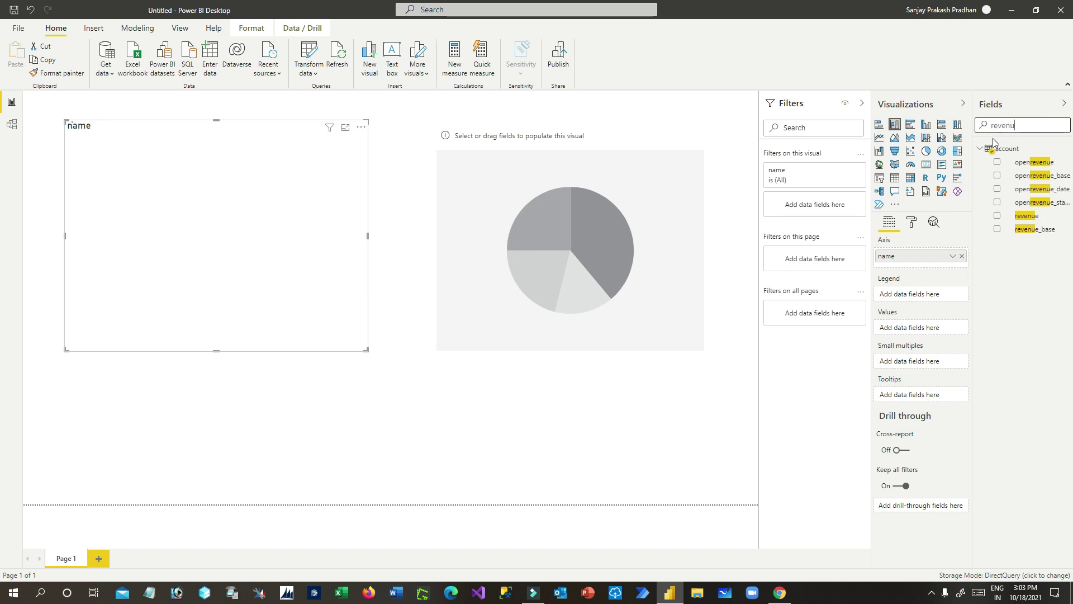
pyautogui.moveTo(1019, 218); pyautogui.dragTo(926, 331)
pyautogui.click(952, 328)
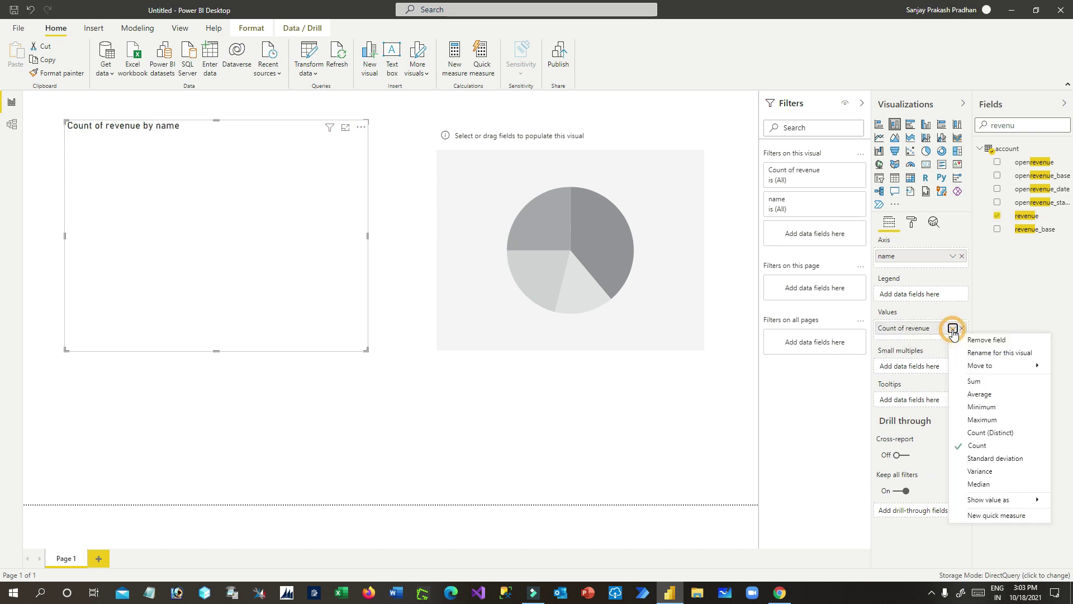
pyautogui.click(994, 382)
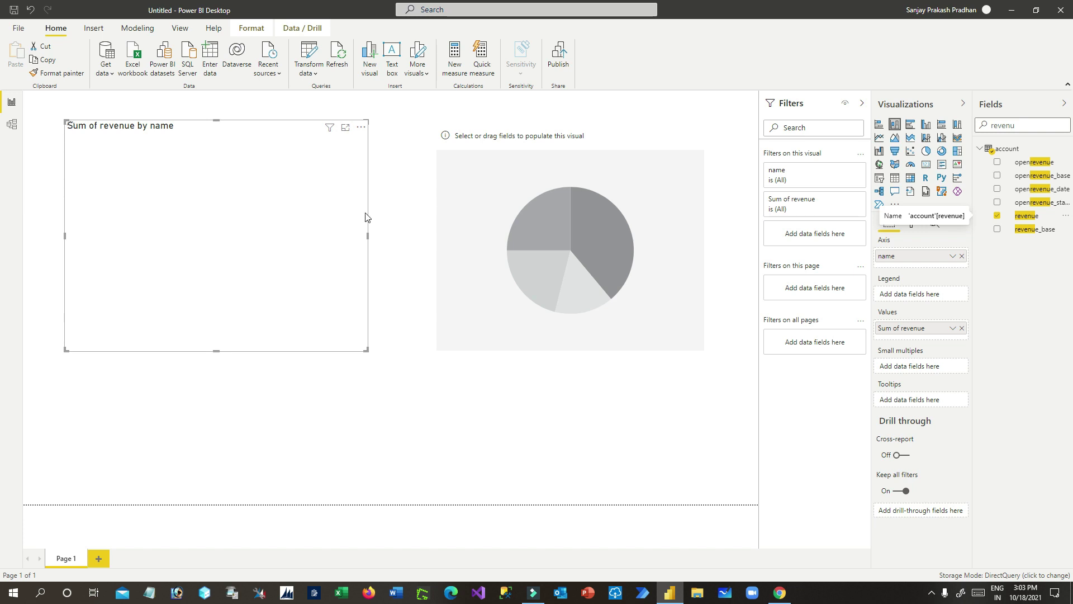
# Widen the column chart slightly, then shrink the pie chart and move it below the column chart
pyautogui.moveTo(368, 237); pyautogui.dragTo(373, 238)
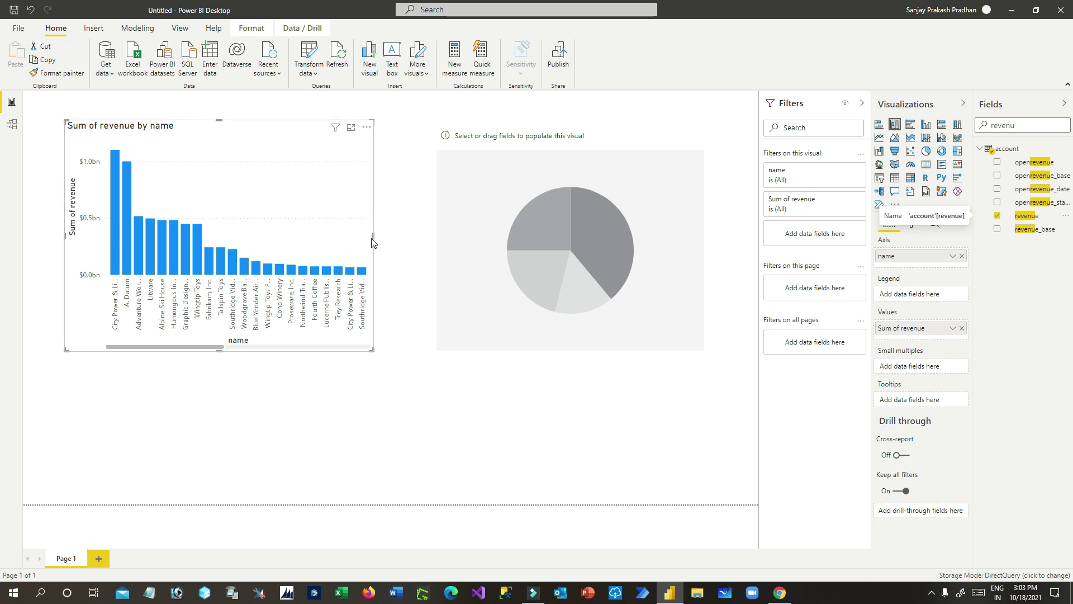
pyautogui.moveTo(374, 238); pyautogui.dragTo(408, 242)
pyautogui.moveTo(538, 197); pyautogui.dragTo(522, 373)
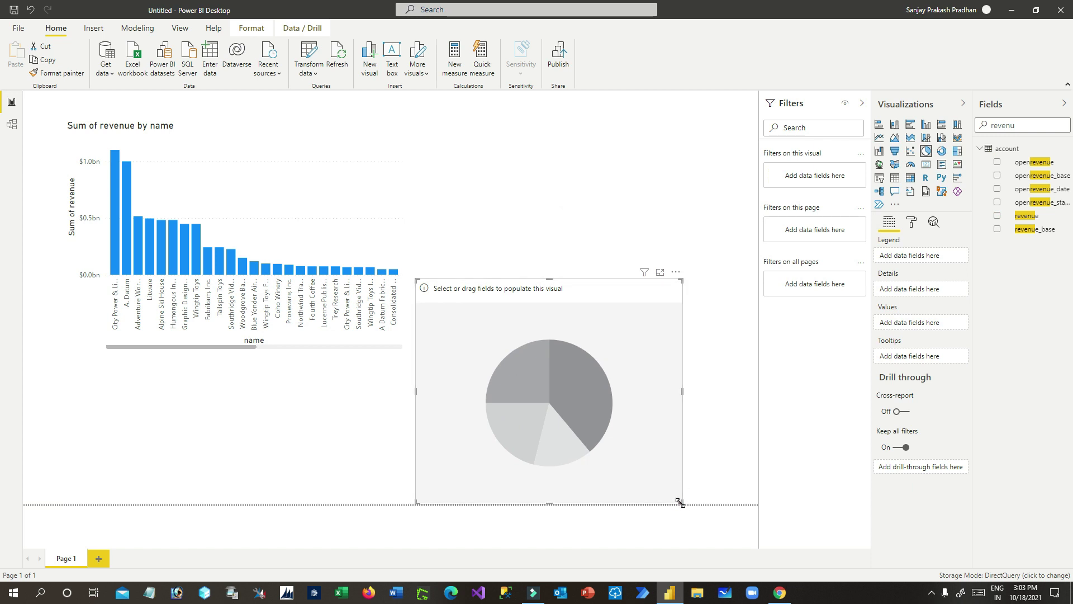
pyautogui.moveTo(680, 503); pyautogui.dragTo(606, 407)
pyautogui.moveTo(503, 335); pyautogui.dragTo(398, 423)
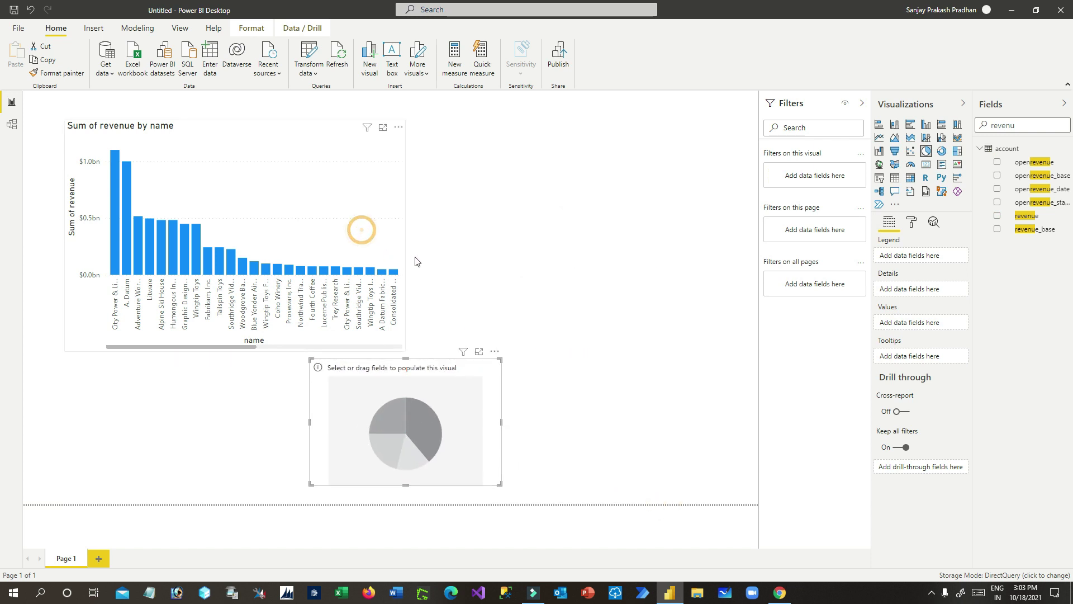
# Stretch the column chart across the page width and align the pie chart under its left end
pyautogui.click(408, 240)
pyautogui.moveTo(407, 240); pyautogui.dragTo(737, 237)
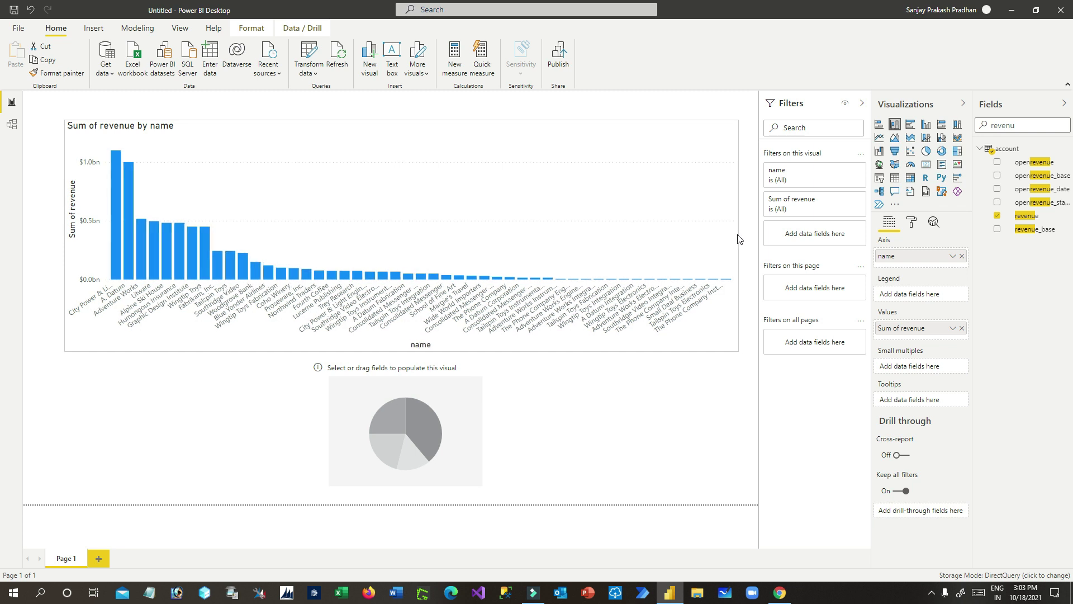
pyautogui.click(579, 398)
pyautogui.click(132, 173)
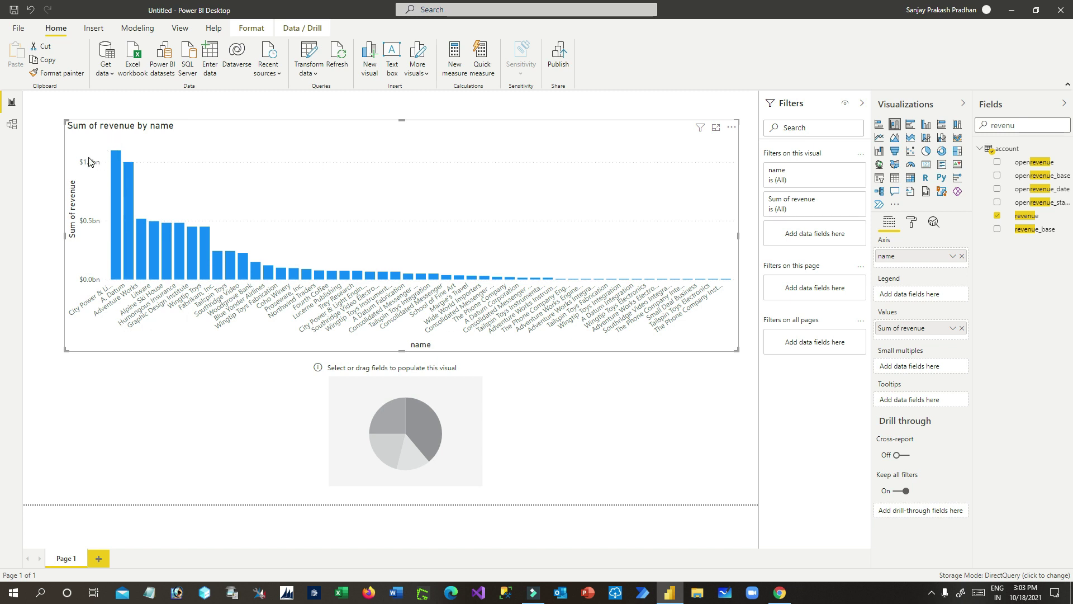
pyautogui.moveTo(385, 405); pyautogui.dragTo(135, 411)
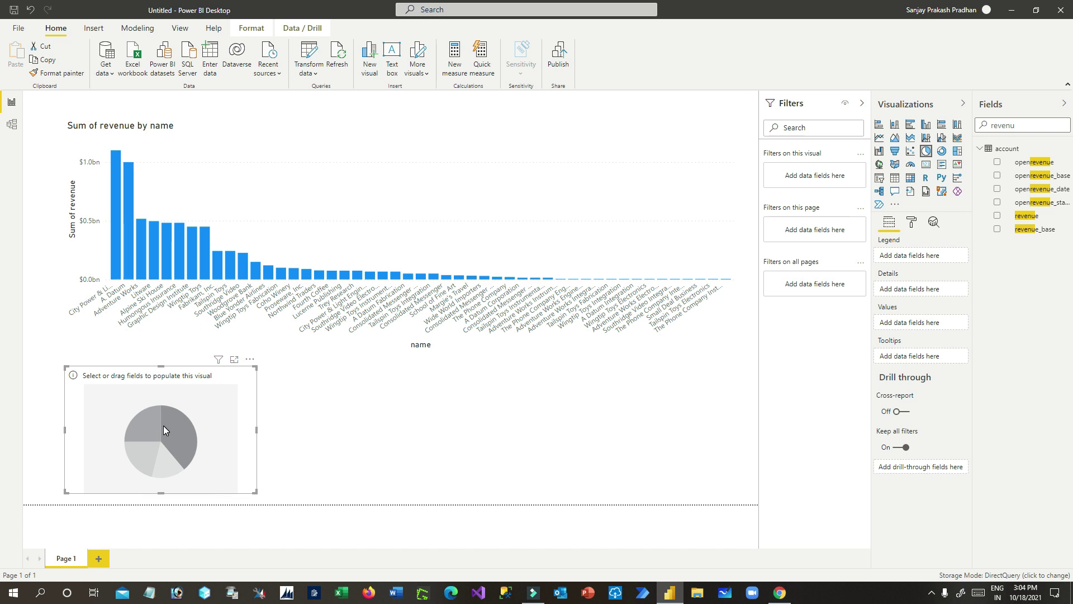
# Search the fields for "gender" and add the contact table's gendercodename field to the pie chart's details
pyautogui.doubleClick(1027, 126)
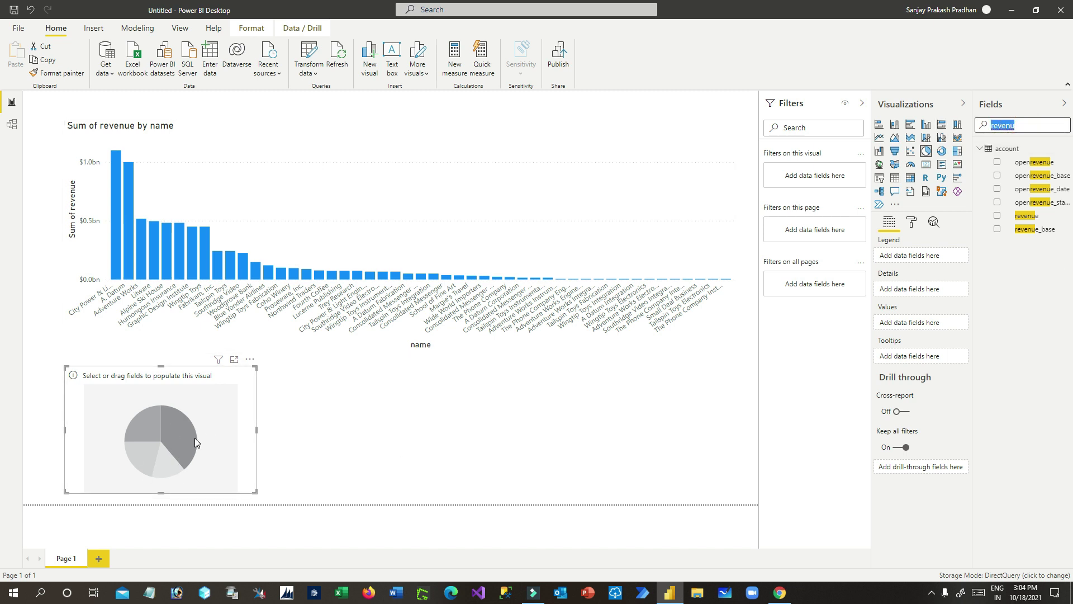
pyautogui.click(1033, 125)
pyautogui.write('gender')
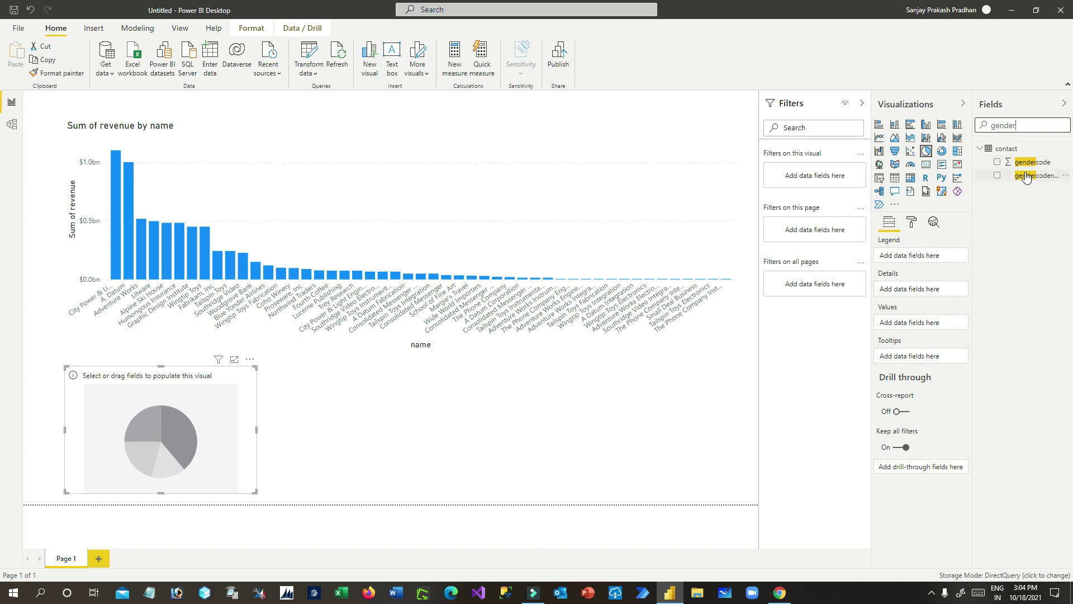
pyautogui.moveTo(1025, 175); pyautogui.dragTo(932, 291)
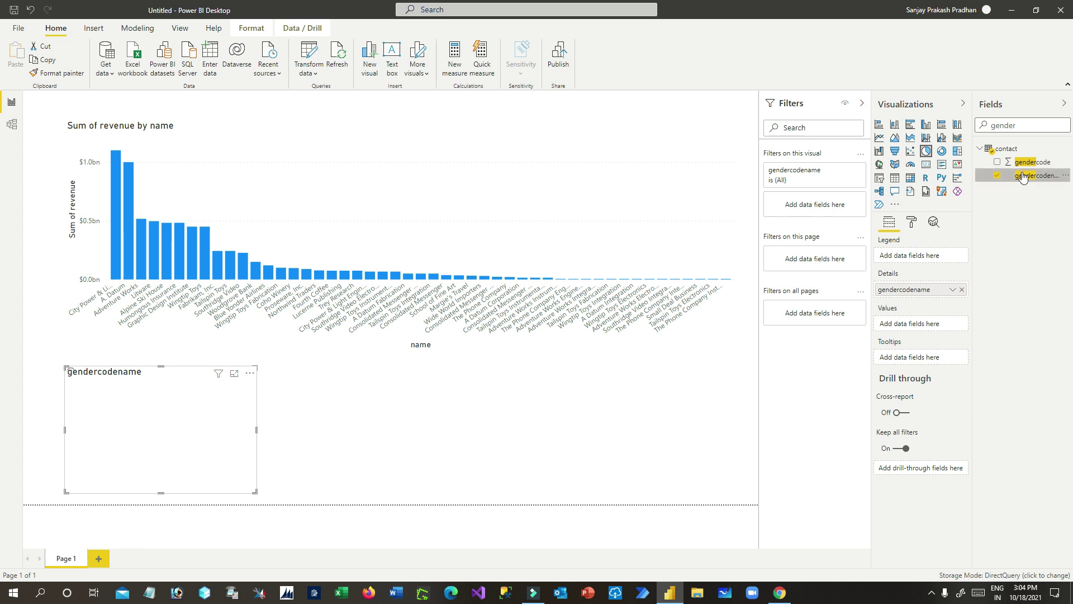
# Search the fields for "full", add the contact table's fullname to the pie chart's values, and widen the chart to fit its title
pyautogui.doubleClick(1016, 127)
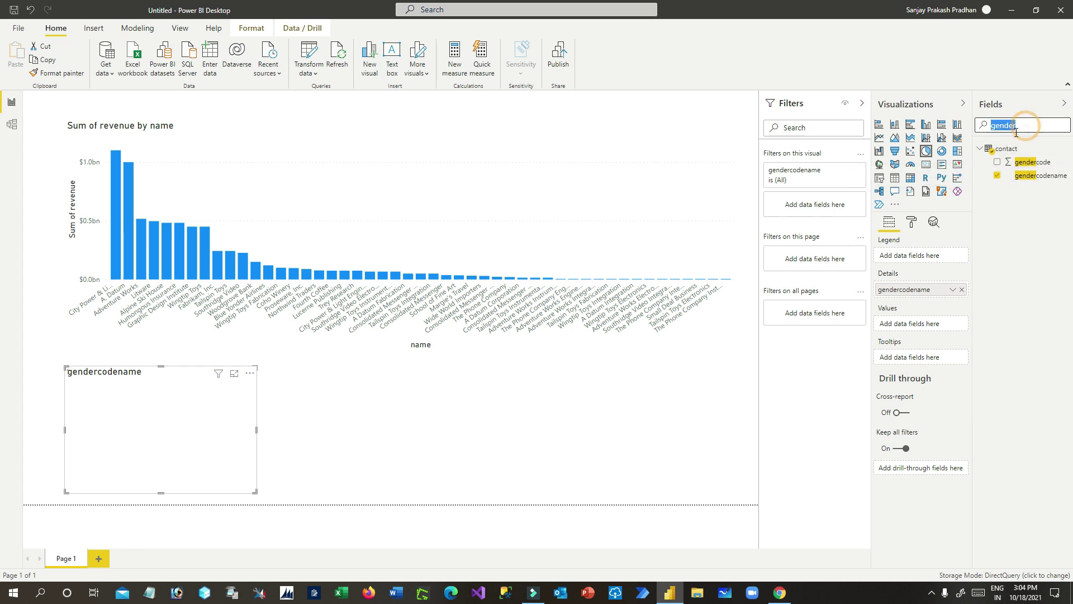
pyautogui.write('full')
pyautogui.moveTo(1021, 163); pyautogui.dragTo(925, 324)
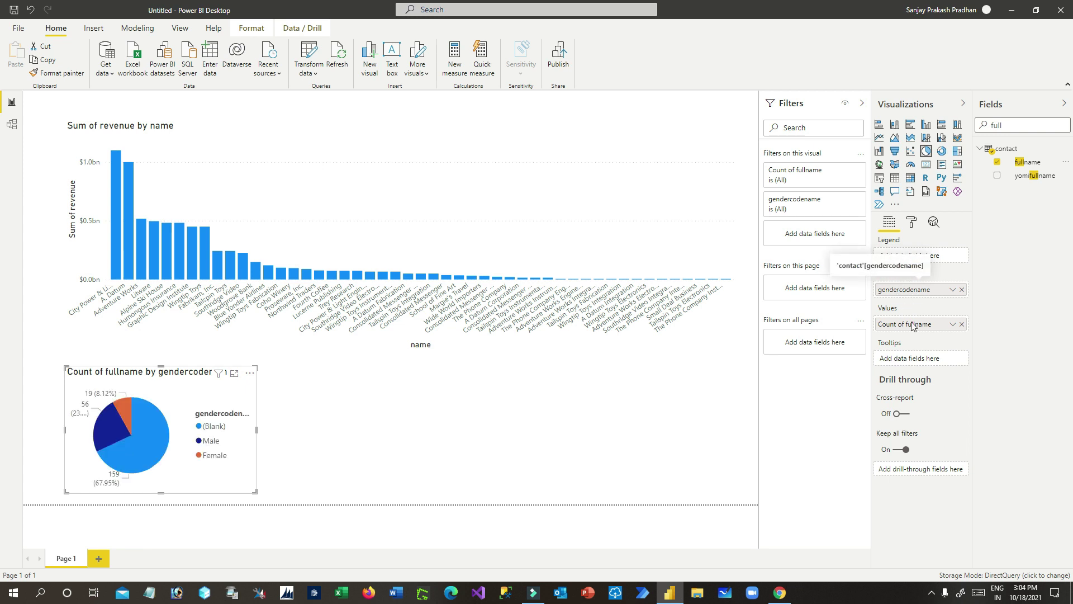
pyautogui.moveTo(257, 431); pyautogui.dragTo(295, 445)
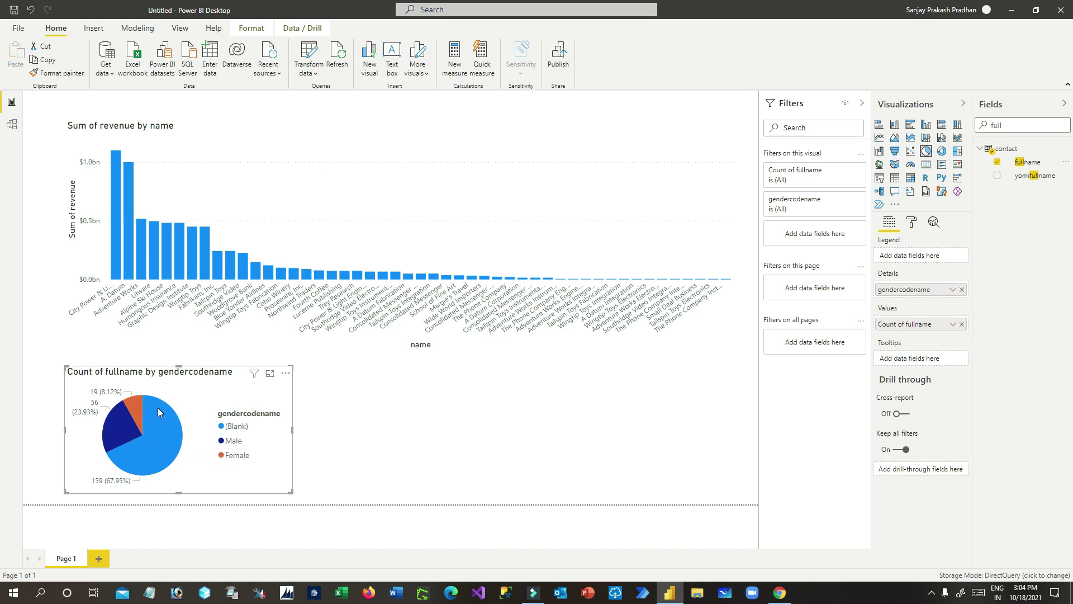
pyautogui.moveTo(159, 412)
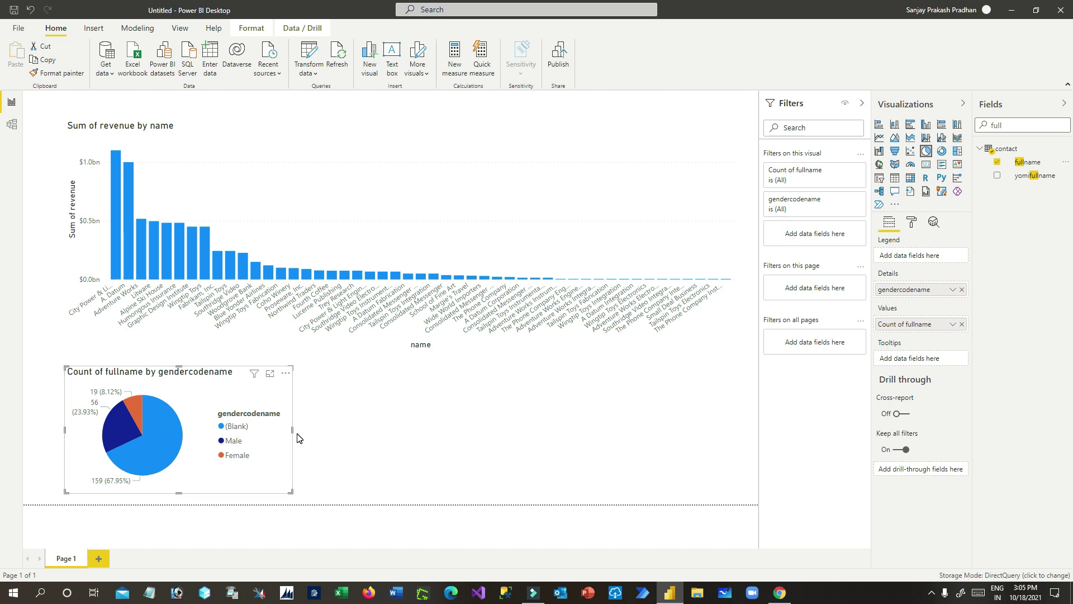
pyautogui.moveTo(292, 432)
pyautogui.mouseDown()
pyautogui.moveTo(268, 434)
pyautogui.moveTo(289, 439)
pyautogui.mouseUp()
pyautogui.click(366, 447)
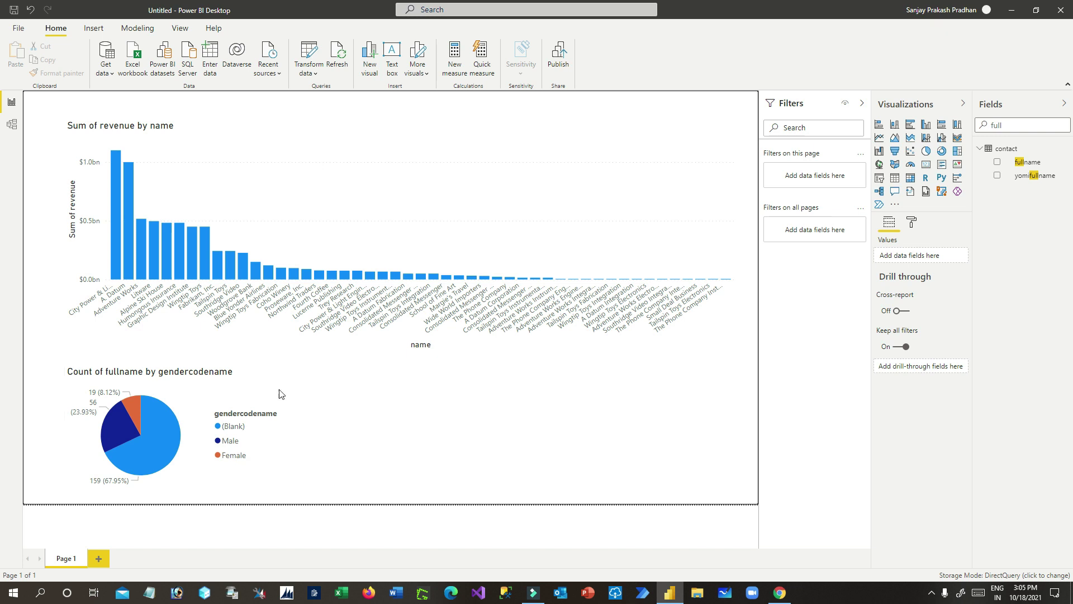
# Add an empty table visual beside the pie chart and narrow it to about the pie chart's width
pyautogui.click(360, 418)
pyautogui.click(895, 179)
pyautogui.moveTo(737, 431); pyautogui.dragTo(481, 439)
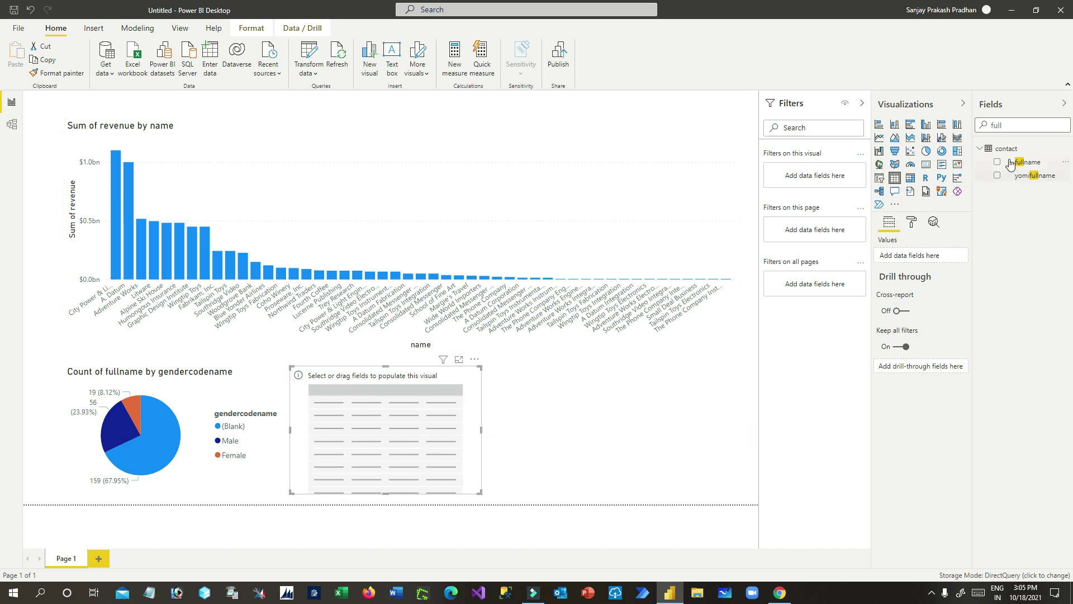
# Search the fields for "name", add the account table's name field to the table visual, and narrow the visual slightly
pyautogui.doubleClick(1003, 126)
pyautogui.press('BackSpace')
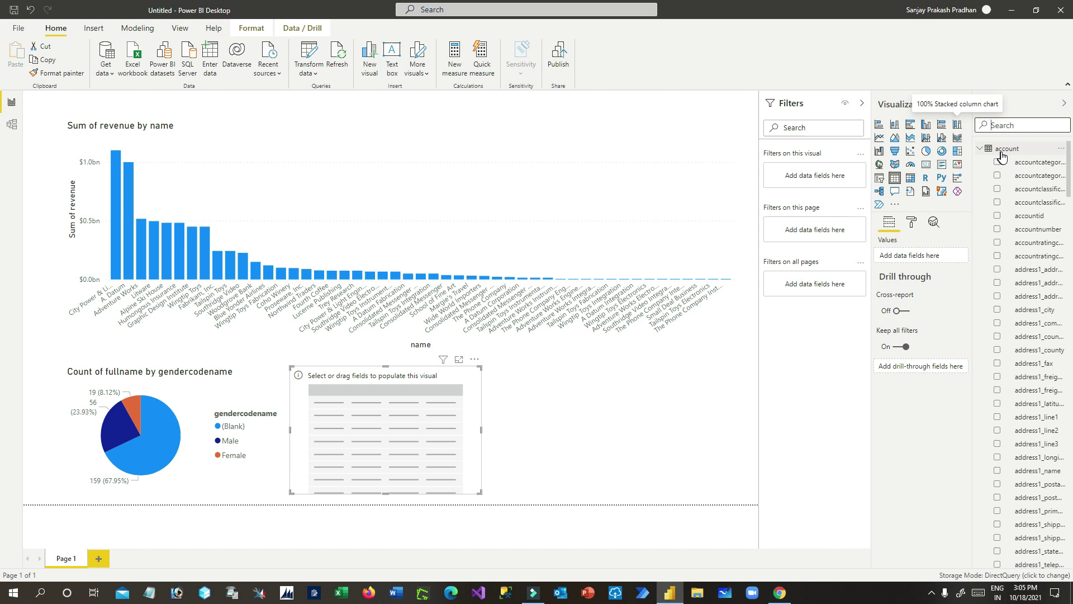
pyautogui.click(1006, 124)
pyautogui.write('na')
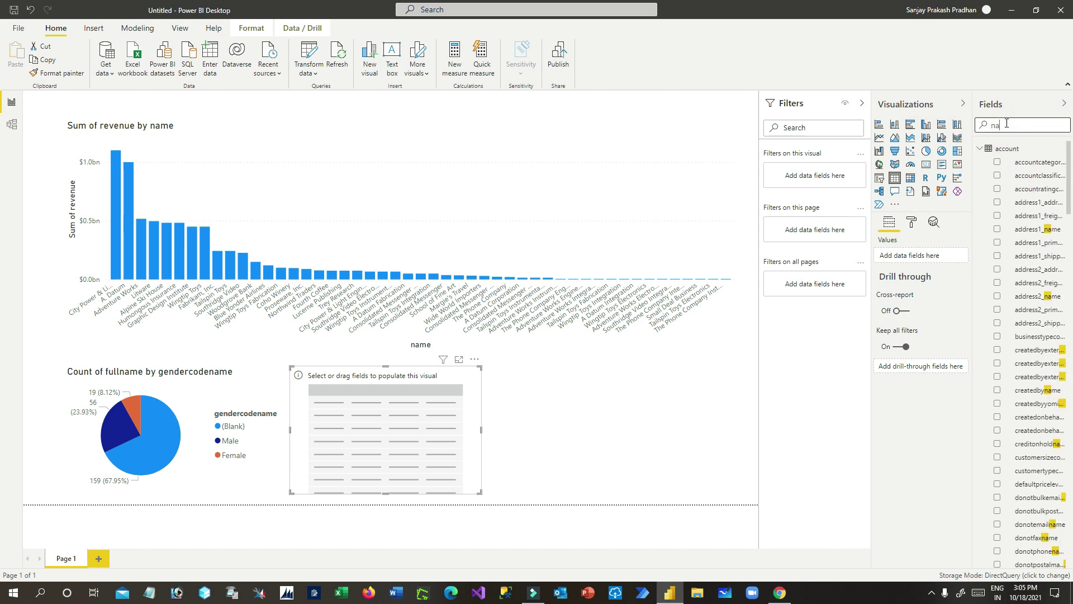
pyautogui.write('me')
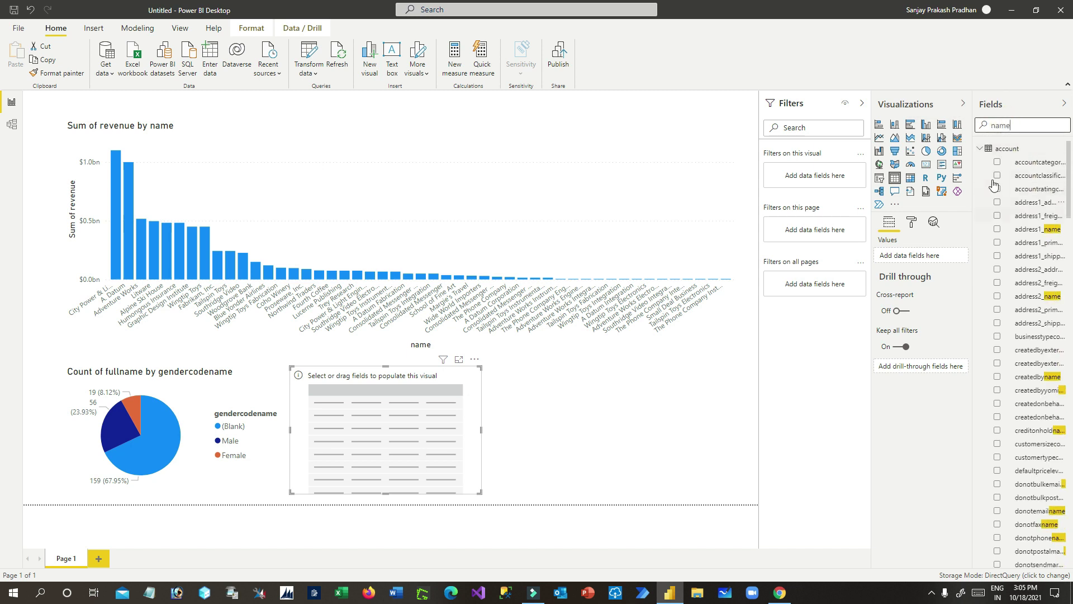
pyautogui.scroll(-15, 1014, 408)
pyautogui.moveTo(1015, 411); pyautogui.dragTo(313, 391)
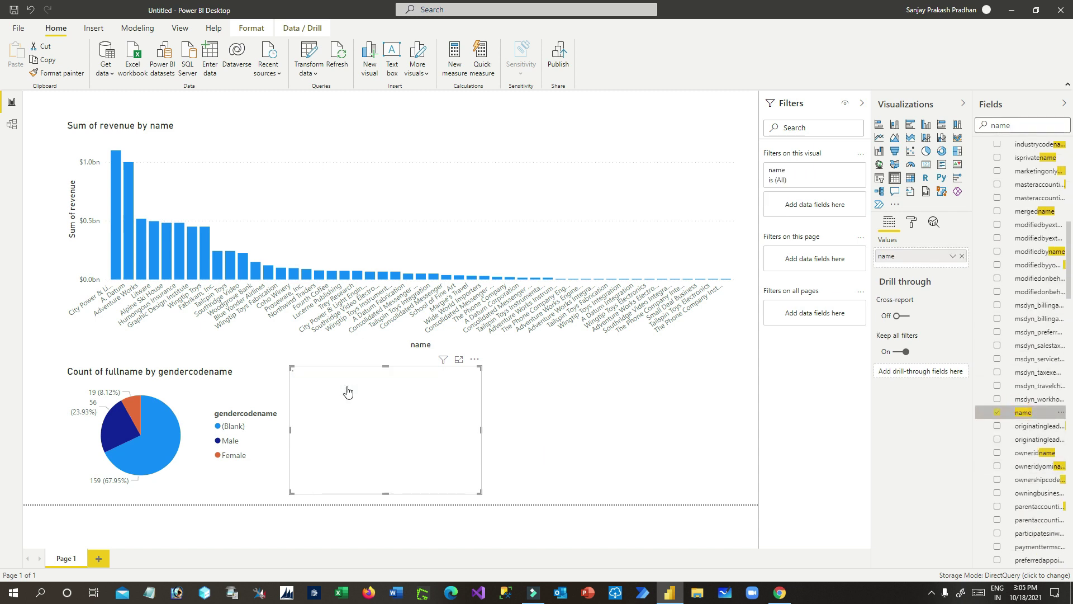
pyautogui.moveTo(482, 430); pyautogui.dragTo(454, 430)
# Add a second table visual beside the account names table and fill it with the contact table's fullname field
pyautogui.click(708, 385)
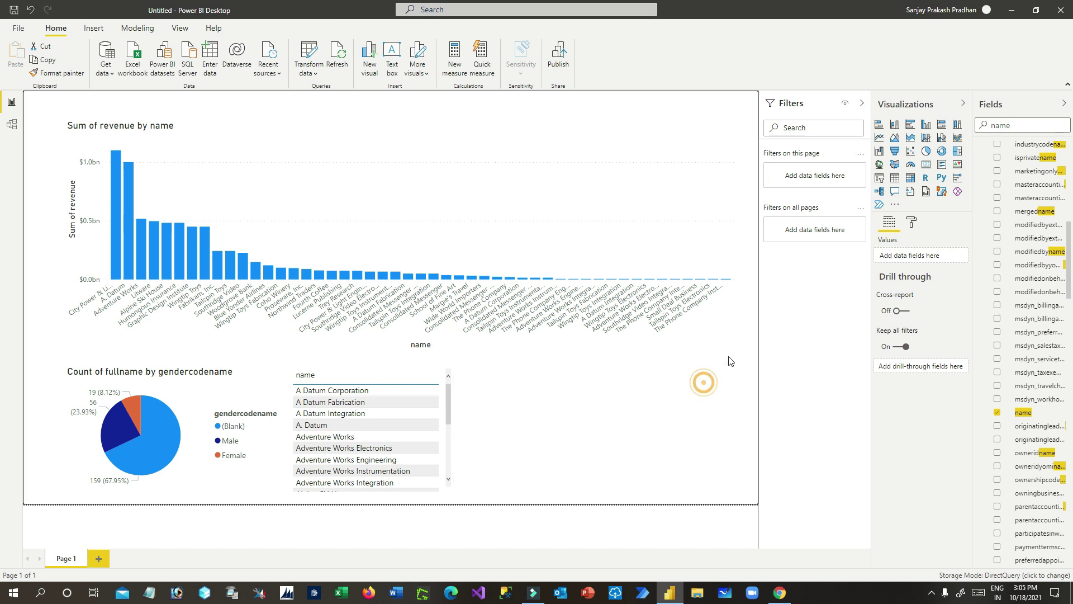
pyautogui.click(896, 179)
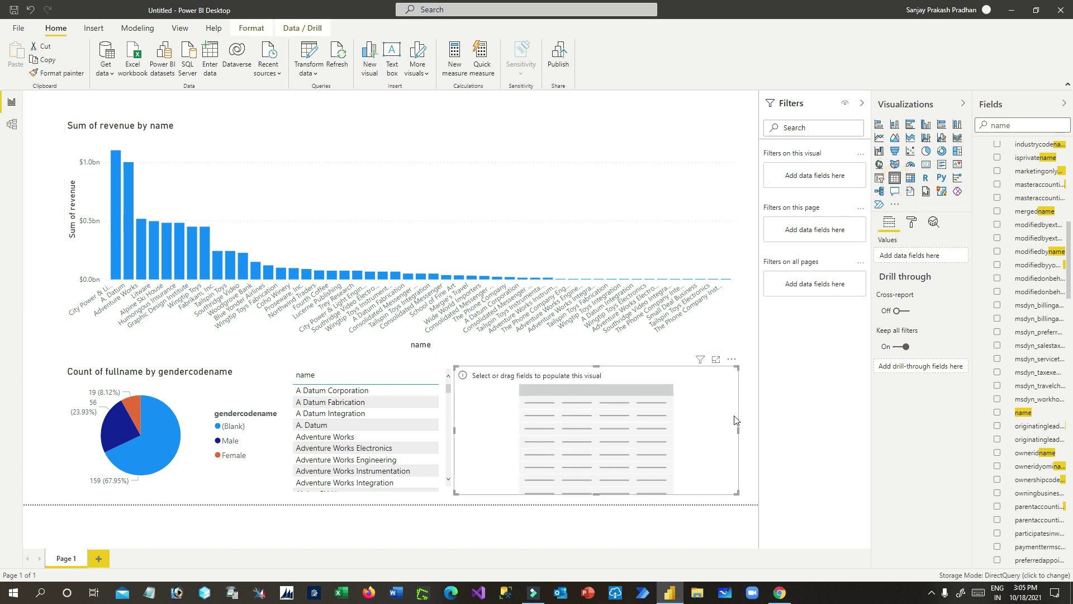
pyautogui.doubleClick(1023, 125)
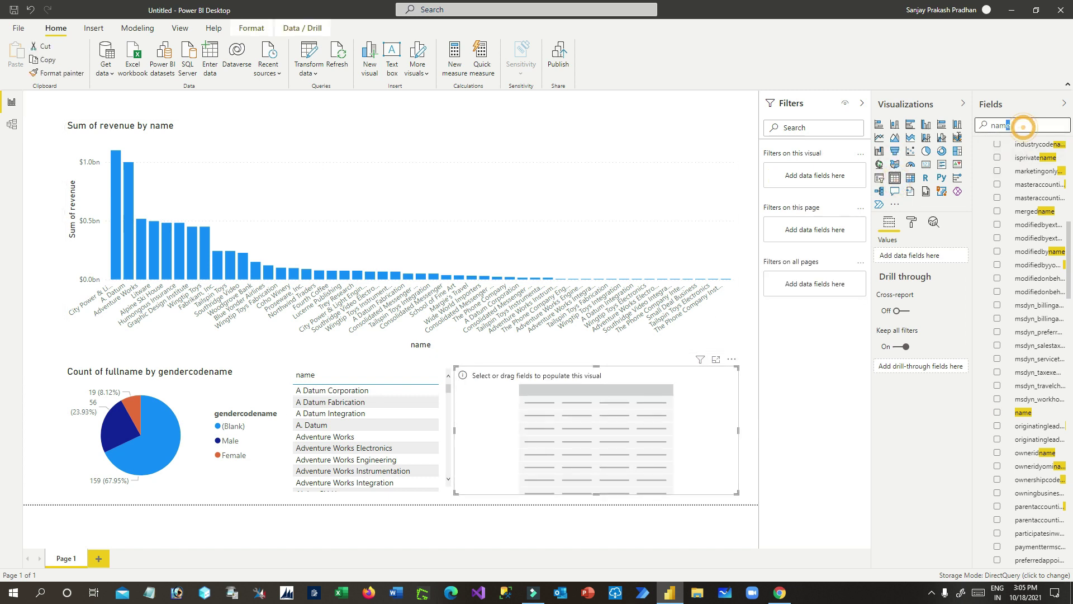
pyautogui.write('full')
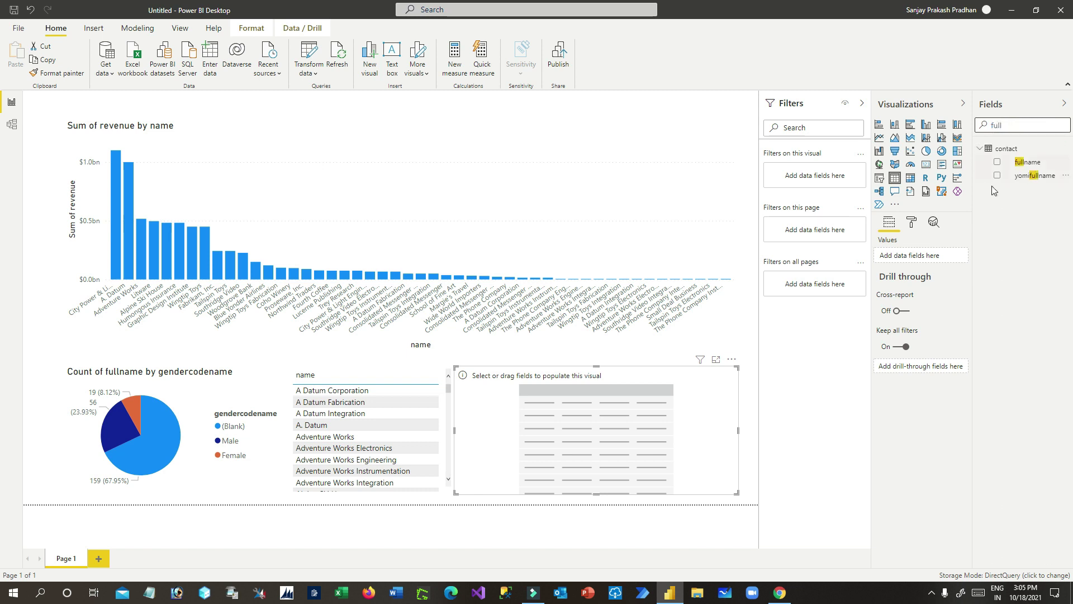
pyautogui.moveTo(1016, 167); pyautogui.dragTo(514, 401)
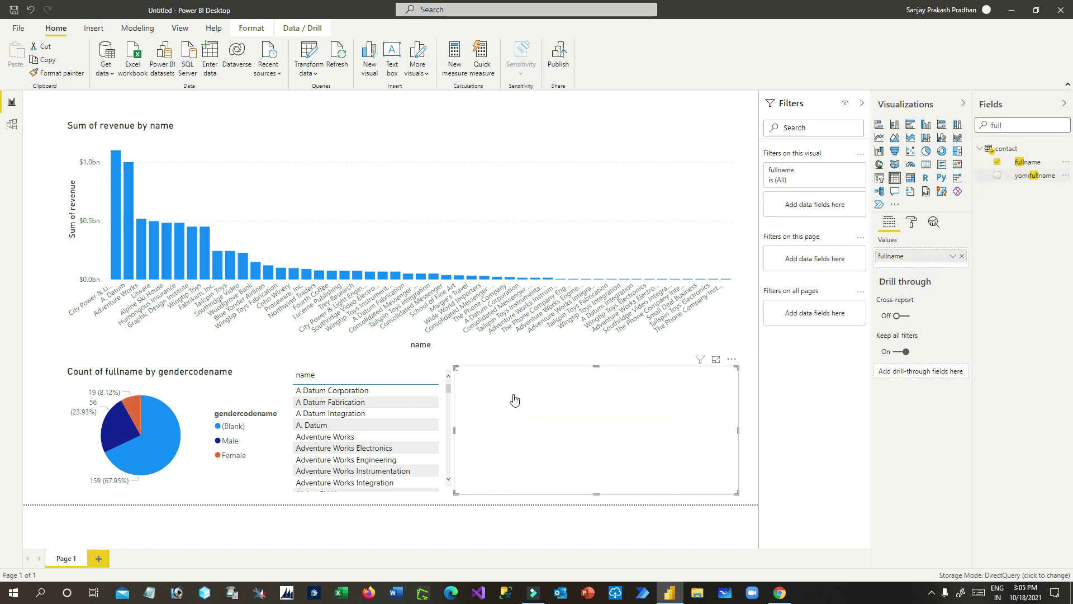
# Search the fields for "email" and add the contact table's emailaddress1 field as a column beside the full names
pyautogui.doubleClick(1008, 126)
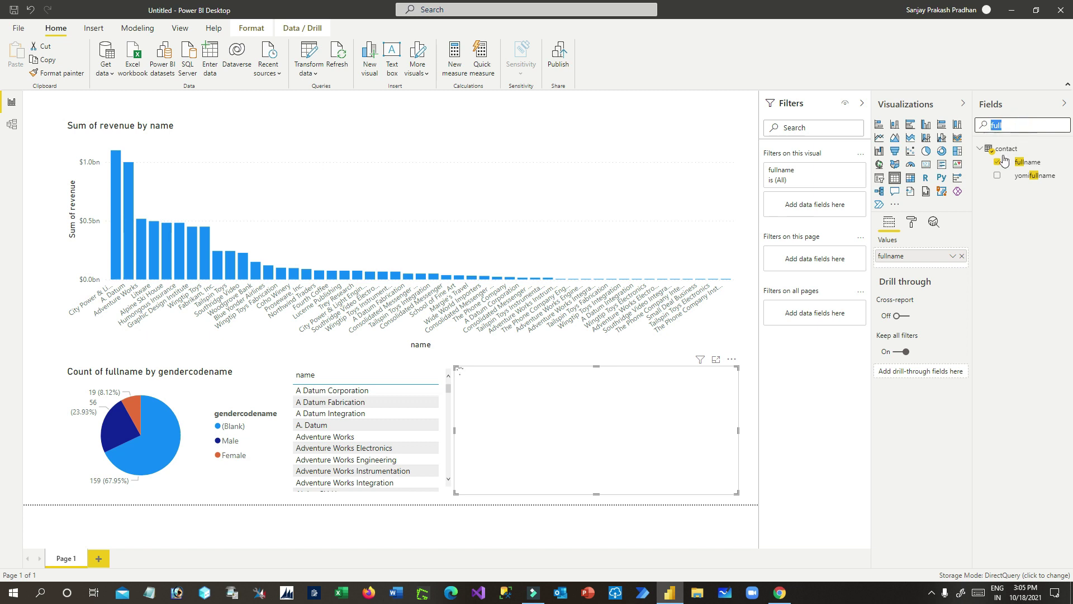
pyautogui.write('email')
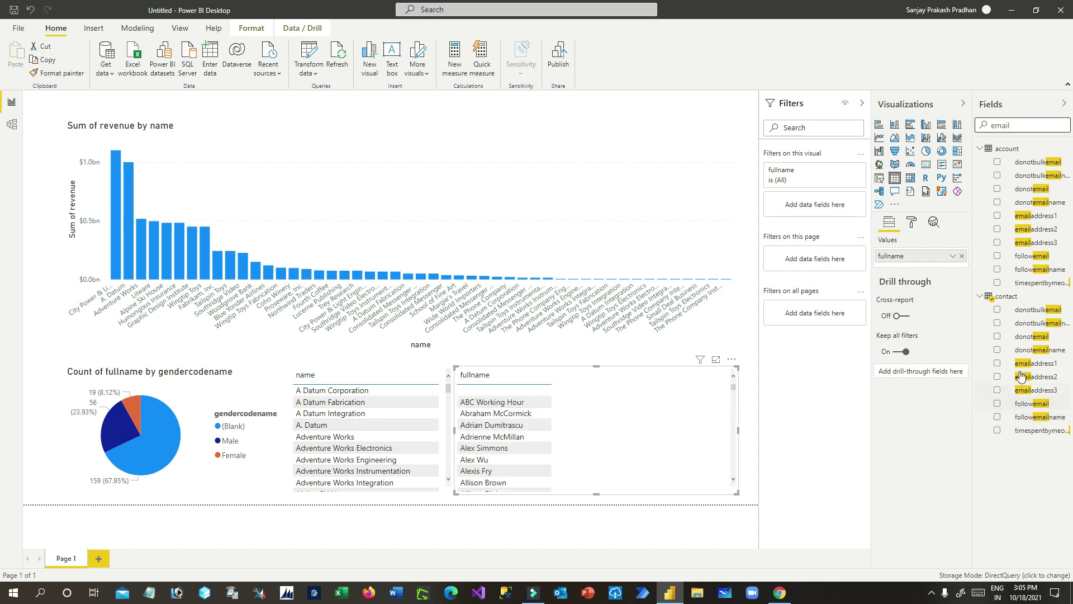
pyautogui.moveTo(1023, 369); pyautogui.dragTo(605, 407)
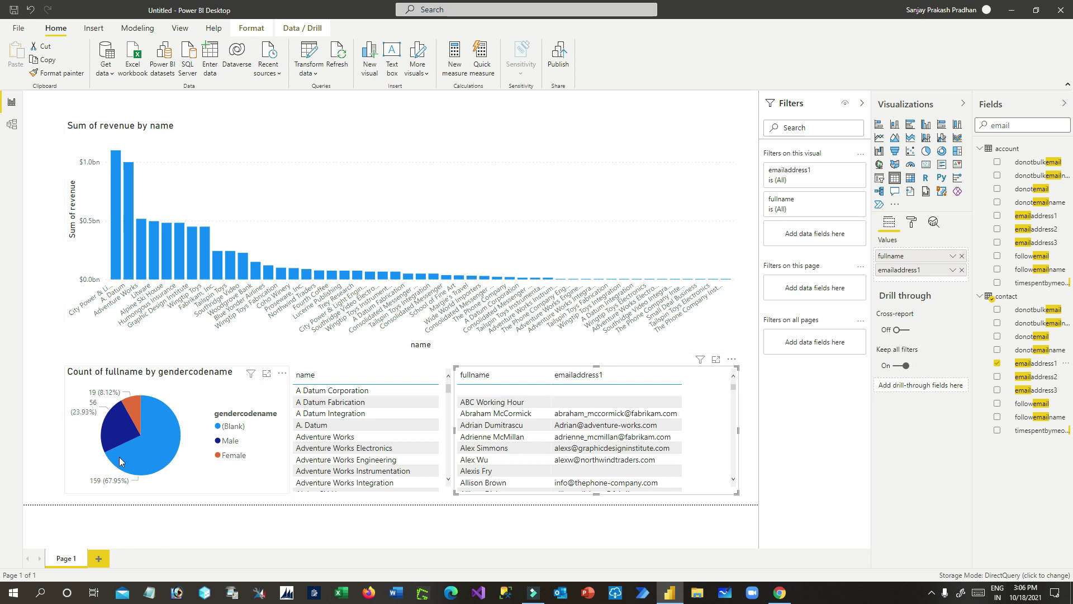
pyautogui.click(331, 380)
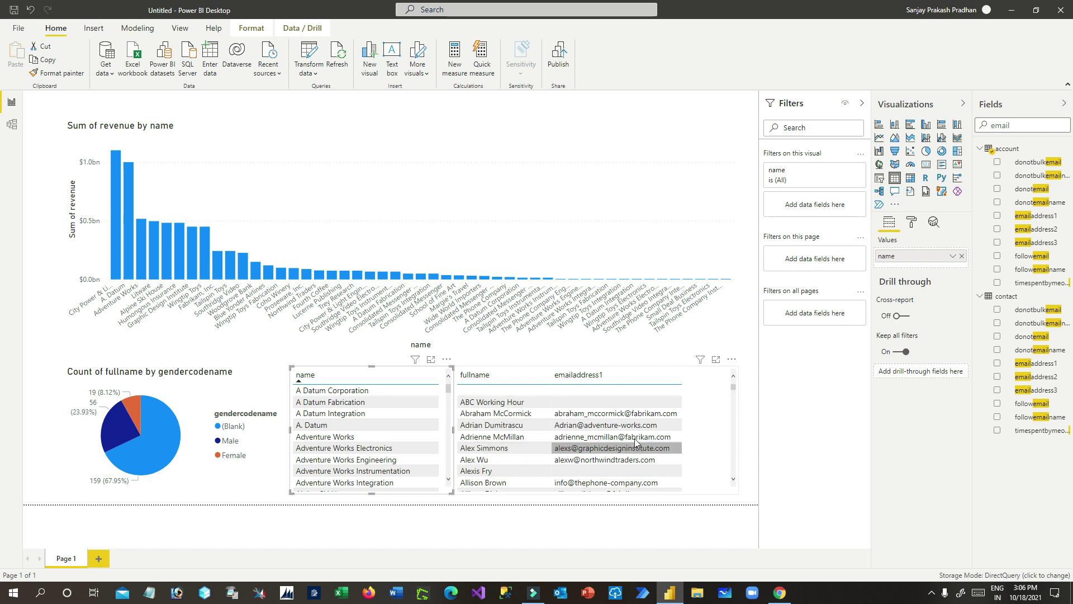
pyautogui.click(748, 439)
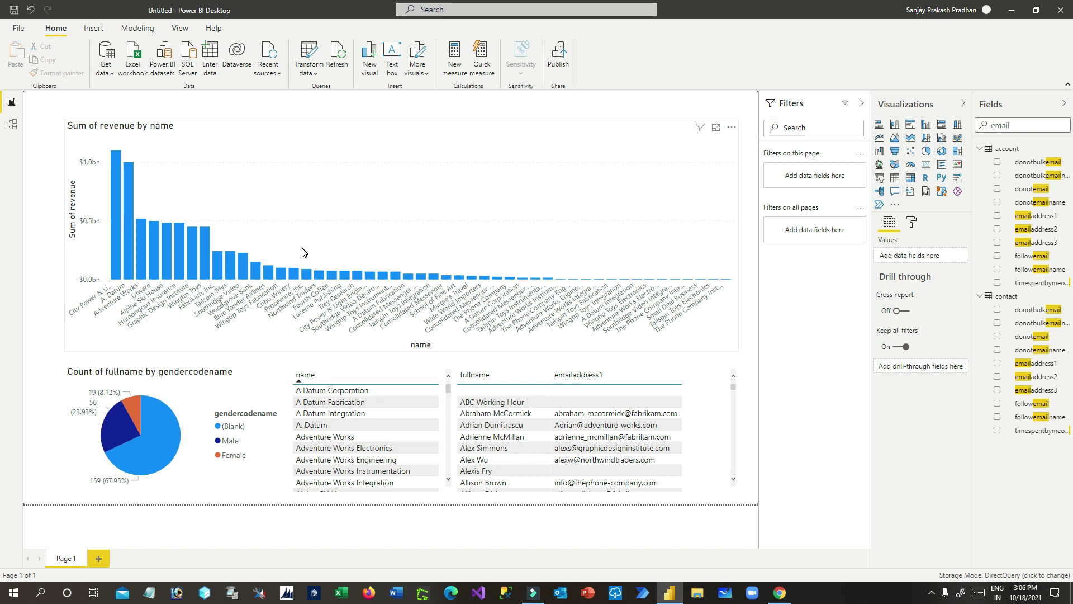
# Start publishing the report and save it to the Desktop as a Power BI file named "Account Power BI Report"
pyautogui.click(562, 62)
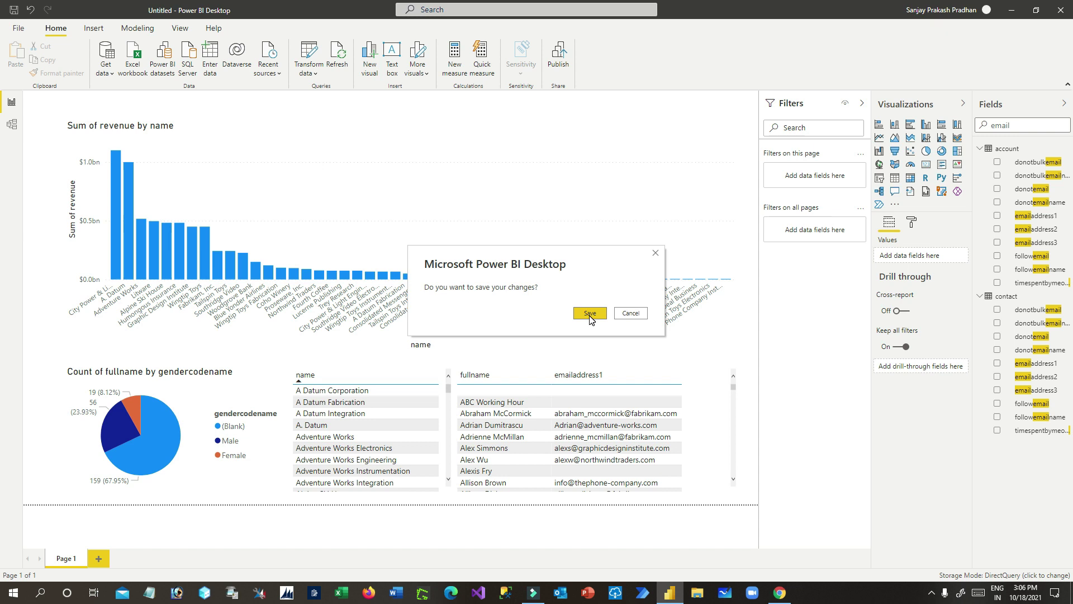
pyautogui.click(590, 314)
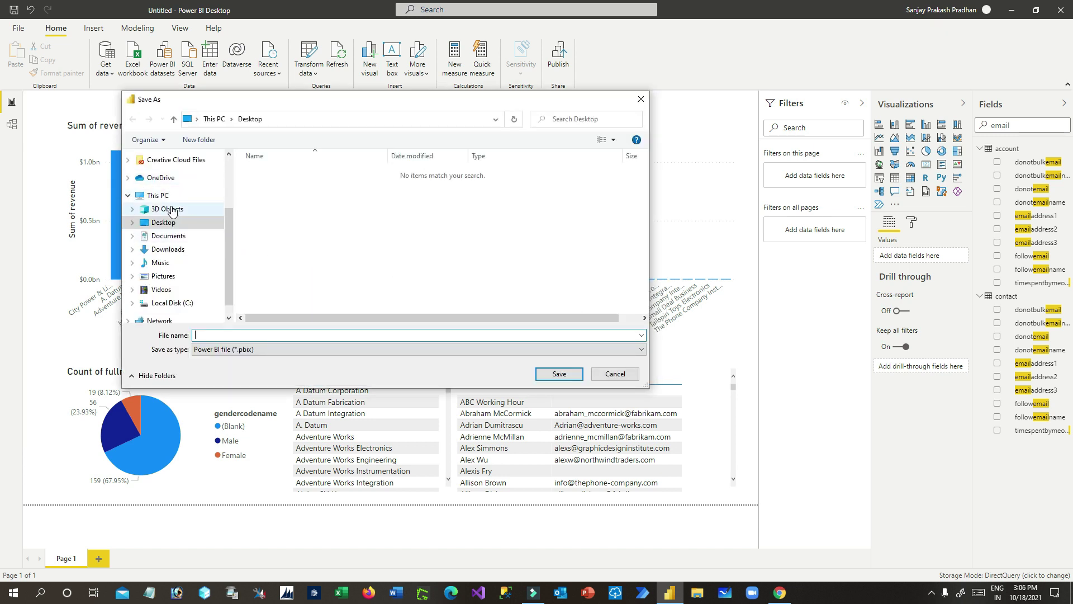
pyautogui.scroll(2, 172, 210)
pyautogui.click(166, 275)
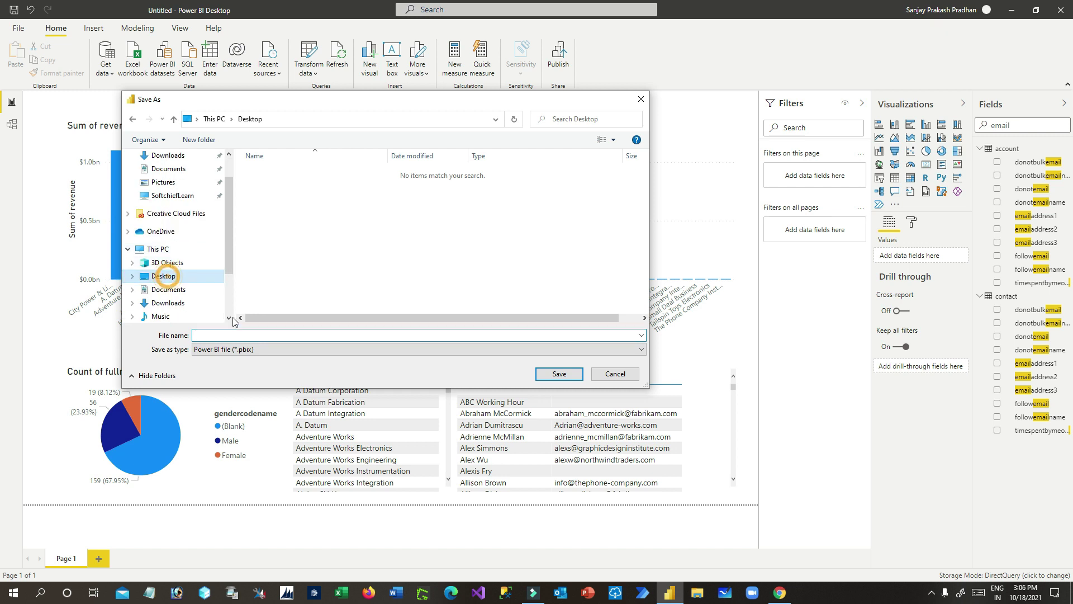
pyautogui.click(239, 335)
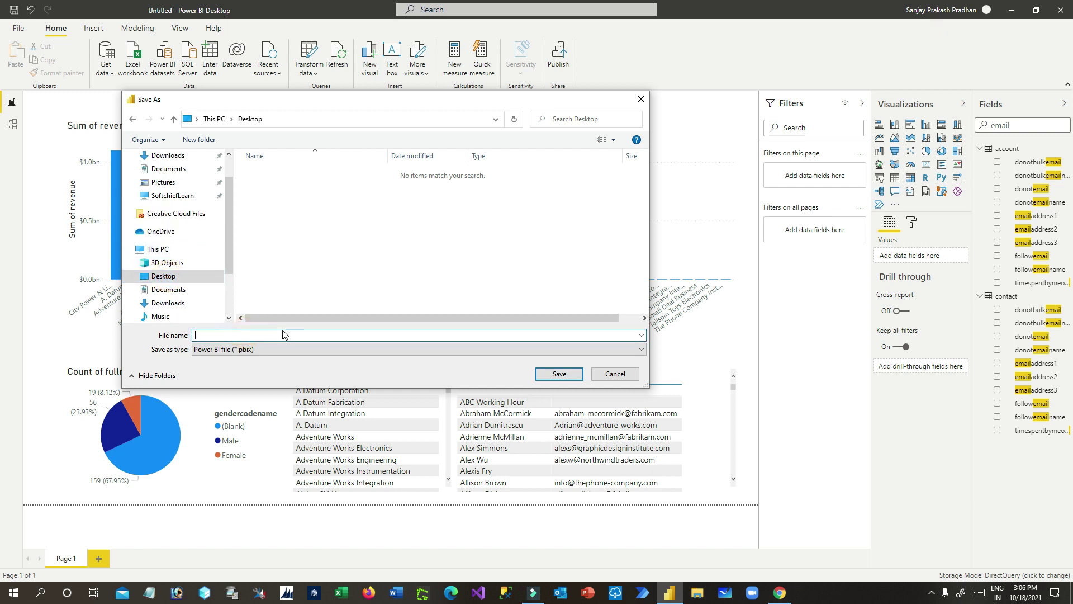
pyautogui.write('Account Power BI')
pyautogui.write('Report')
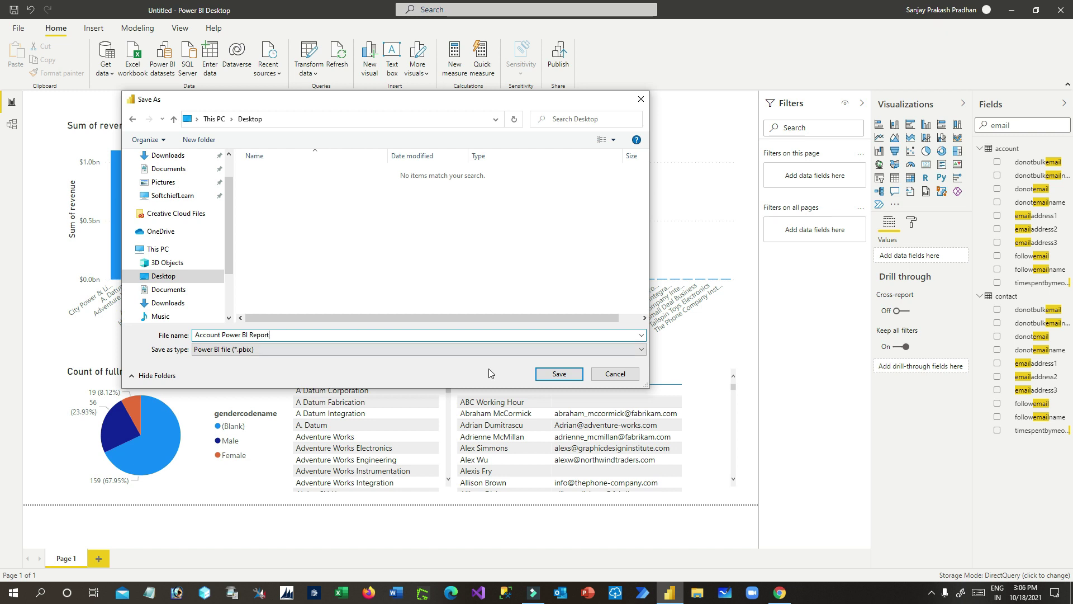
pyautogui.click(559, 373)
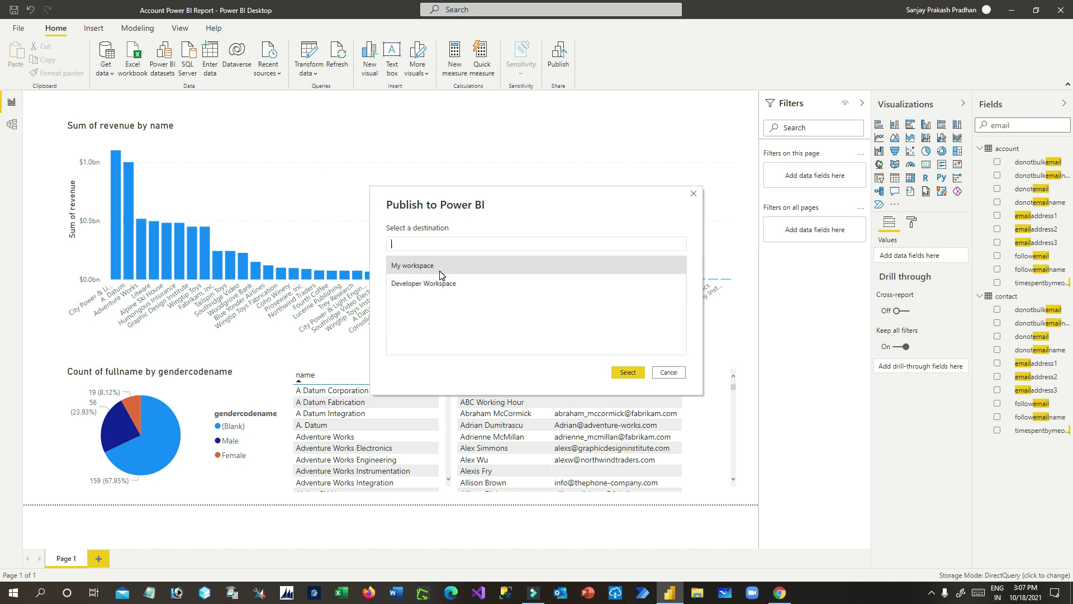
# Switch to Chrome, close the Power Platform admin center page, and examine the contents of Developer Workspace in the Power BI service
pyautogui.click(424, 284)
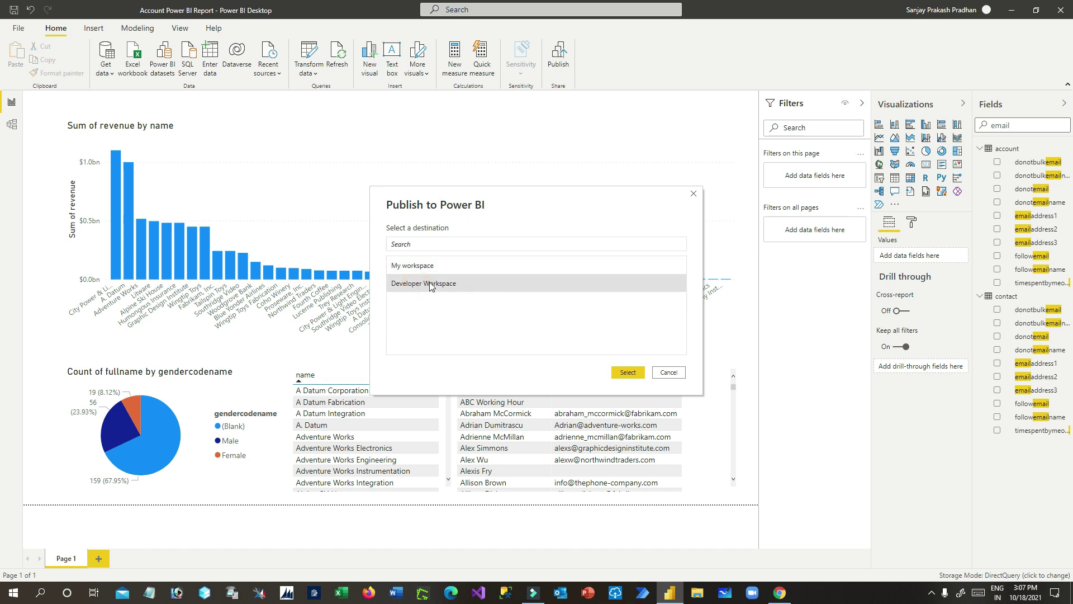
pyautogui.click(780, 592)
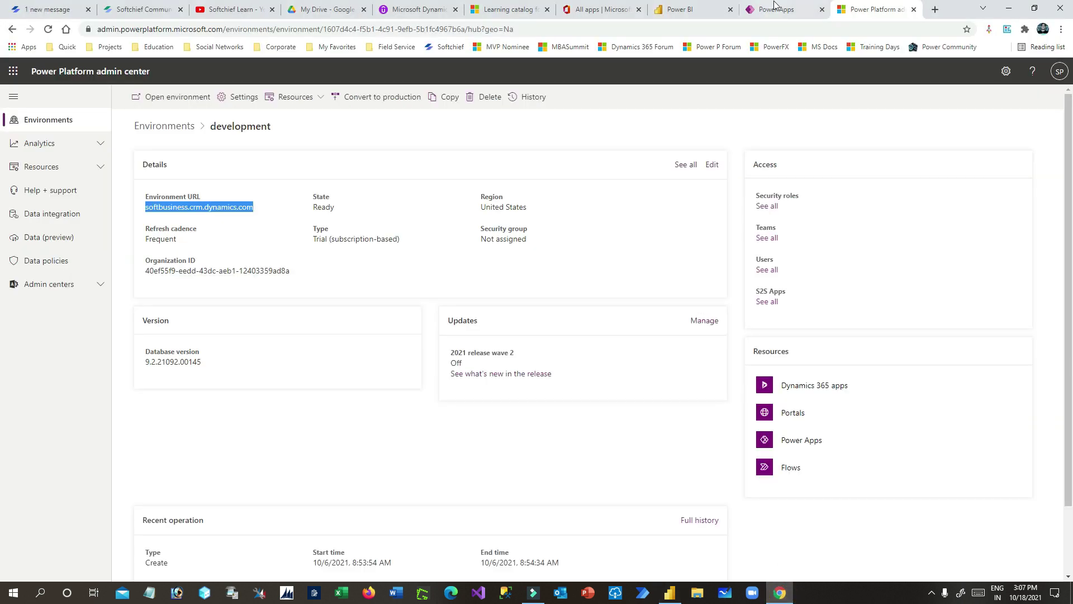
pyautogui.click(775, 9)
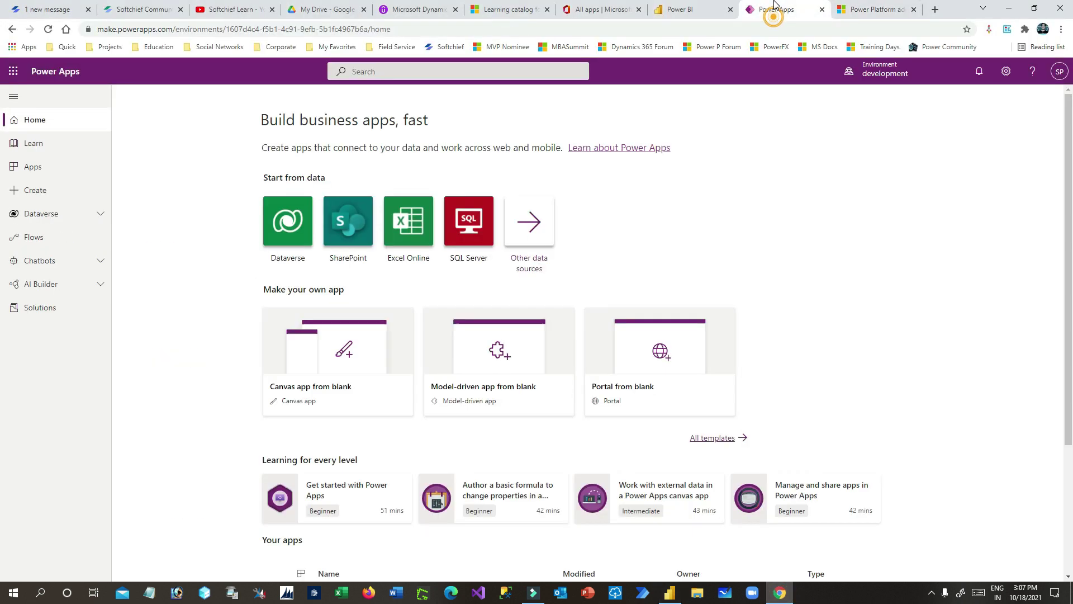
pyautogui.click(913, 10)
pyautogui.click(685, 10)
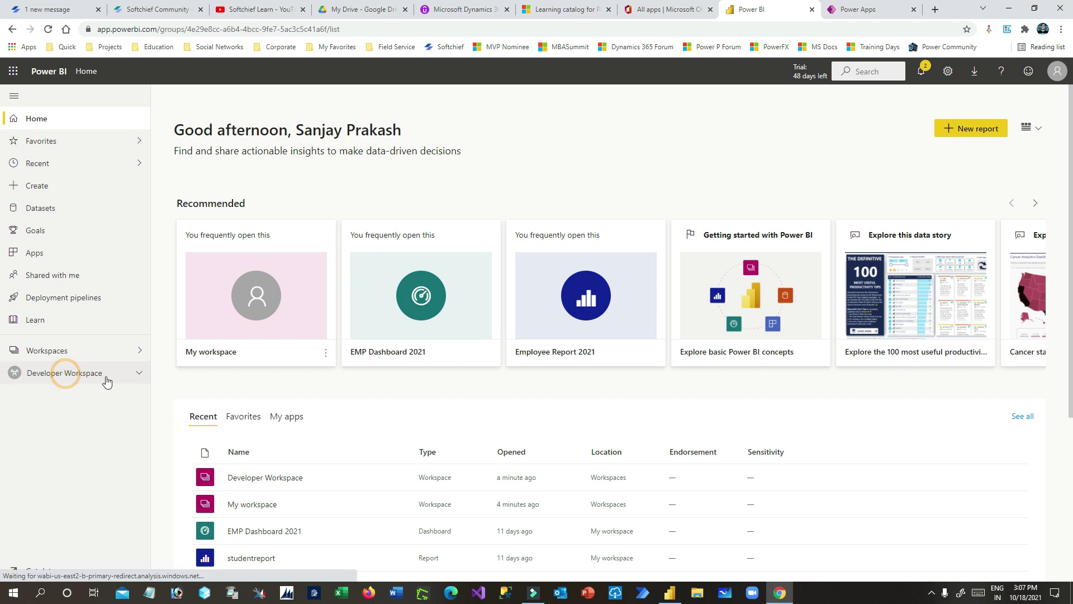
pyautogui.click(84, 372)
pyautogui.moveTo(216, 168); pyautogui.dragTo(788, 337)
pyautogui.click(798, 374)
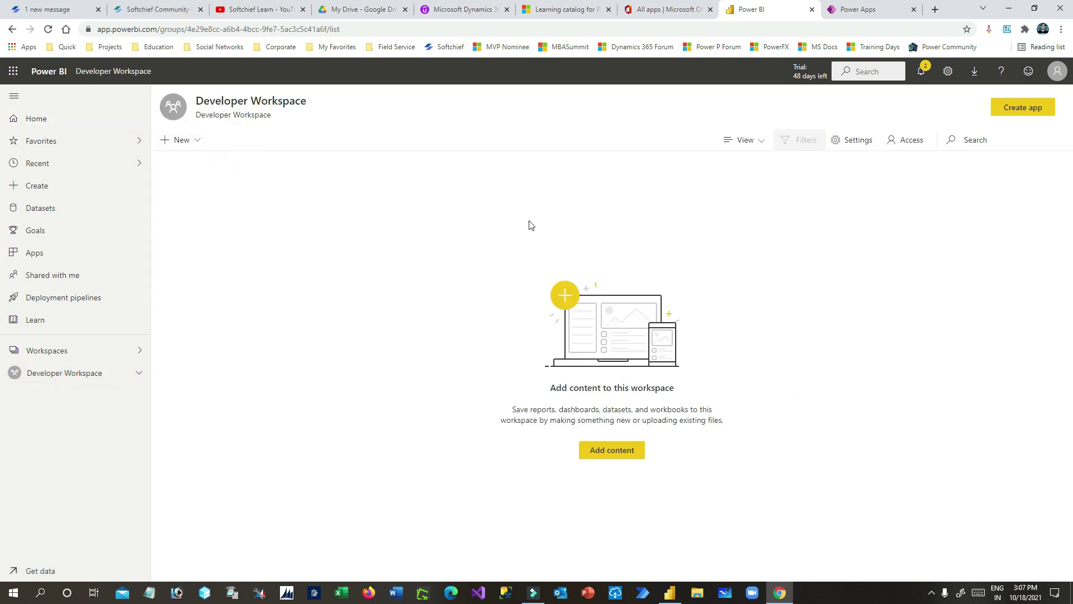
pyautogui.moveTo(777, 596)
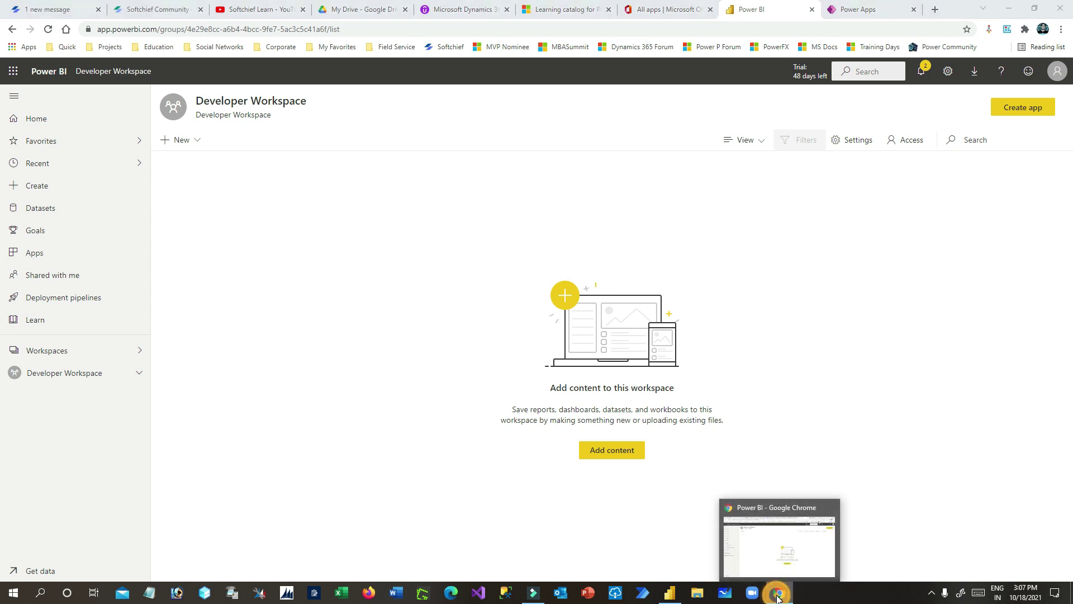
# Return to Power BI Desktop, publish the report to Developer Workspace, and close the program
pyautogui.click(669, 592)
pyautogui.click(425, 283)
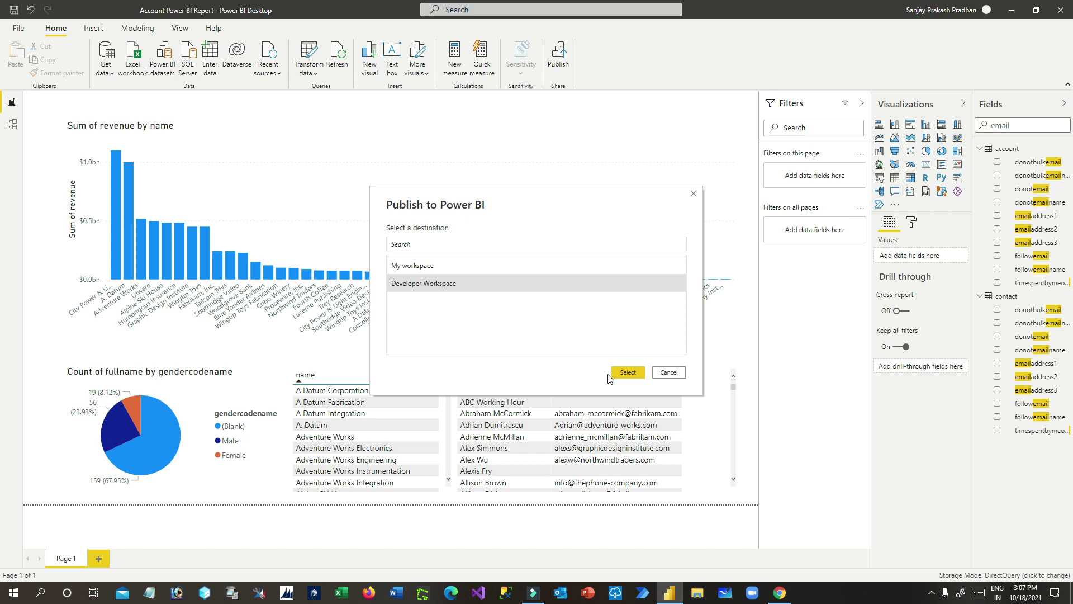
pyautogui.click(627, 373)
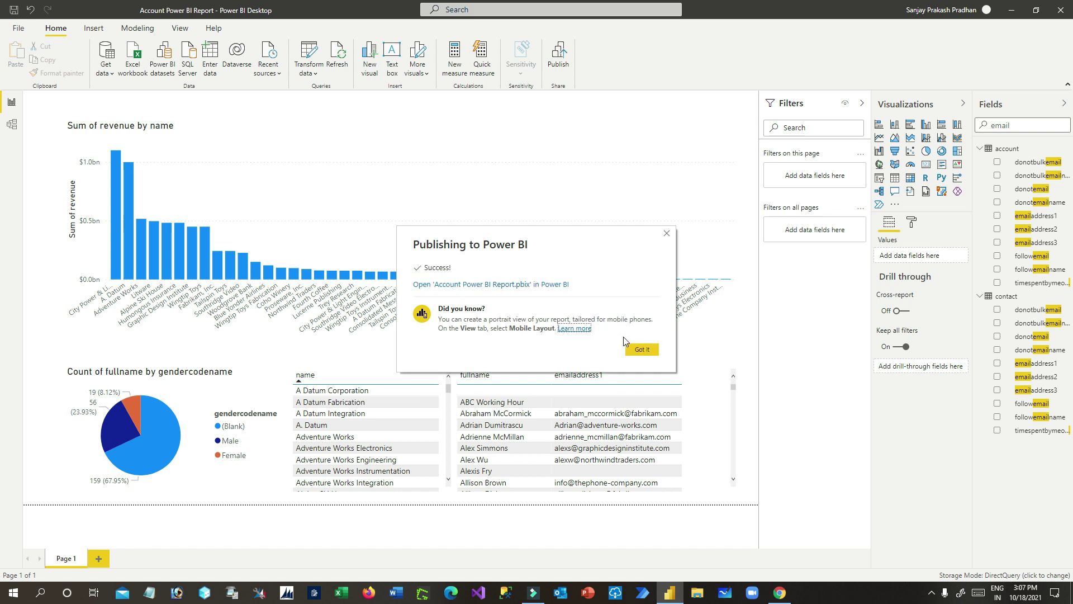
pyautogui.click(637, 352)
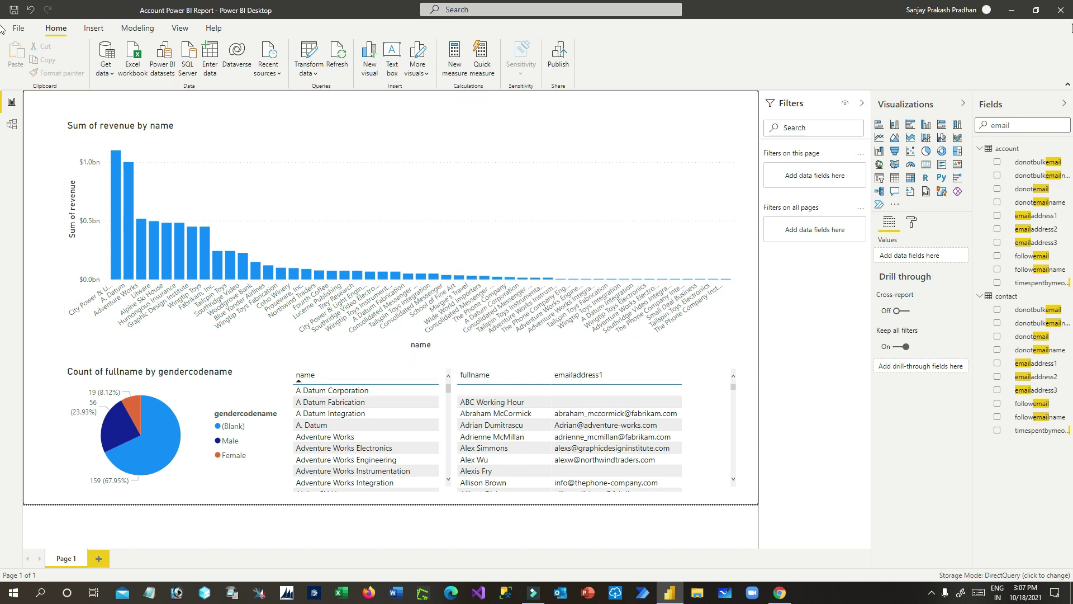
pyautogui.click(1065, 14)
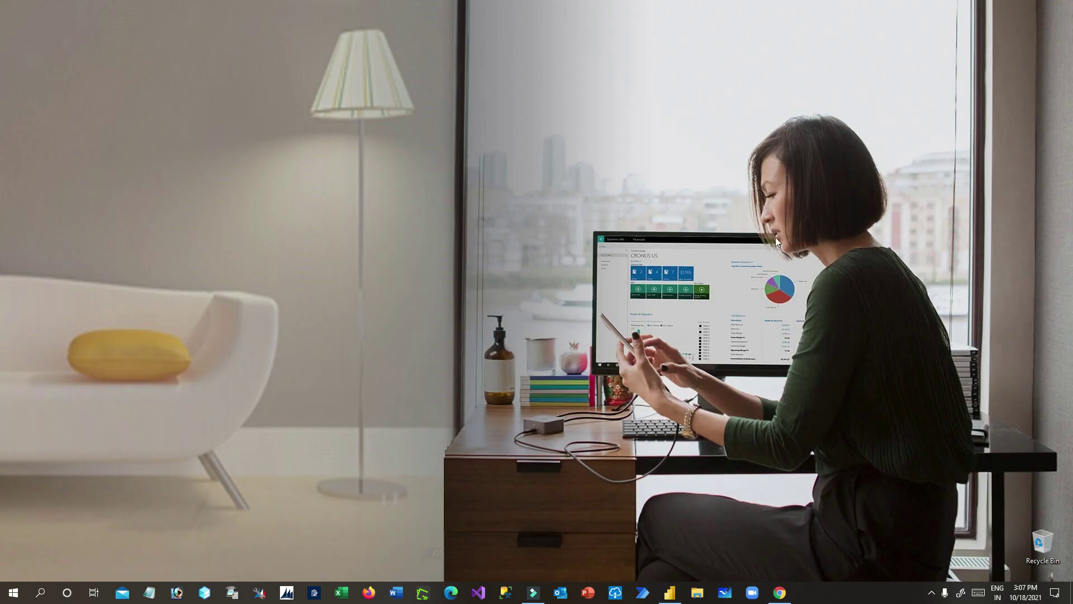
# Permanently delete the Account Power BI Report file from the Windows desktop and refresh the desktop
pyautogui.rightClick(338, 107)
pyautogui.click(273, 144)
pyautogui.moveTo(196, 246); pyautogui.dragTo(1, 2)
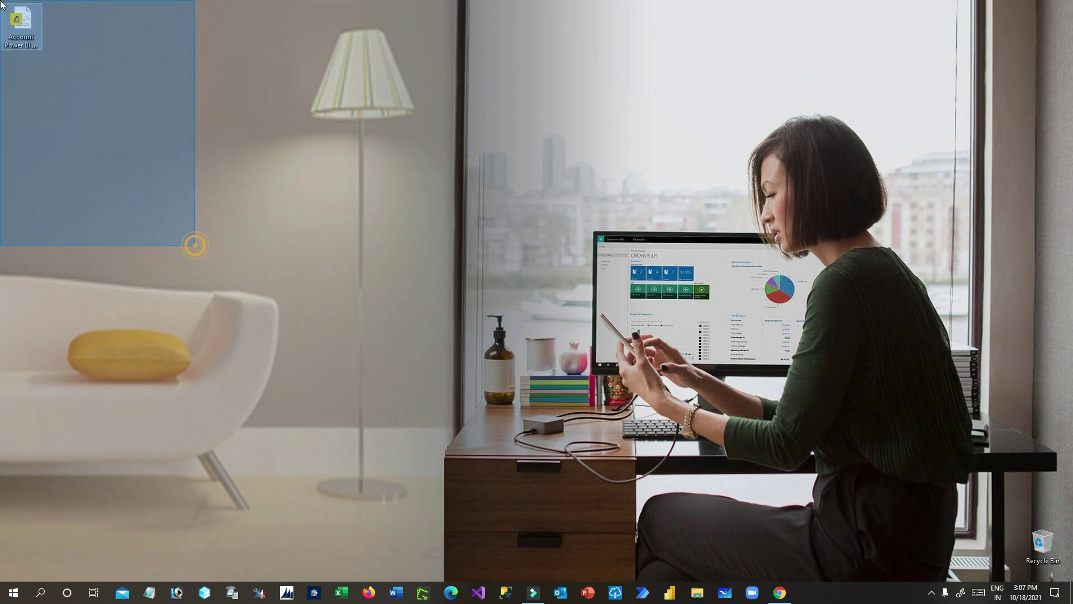
pyautogui.press('Delete')
pyautogui.press('Return')
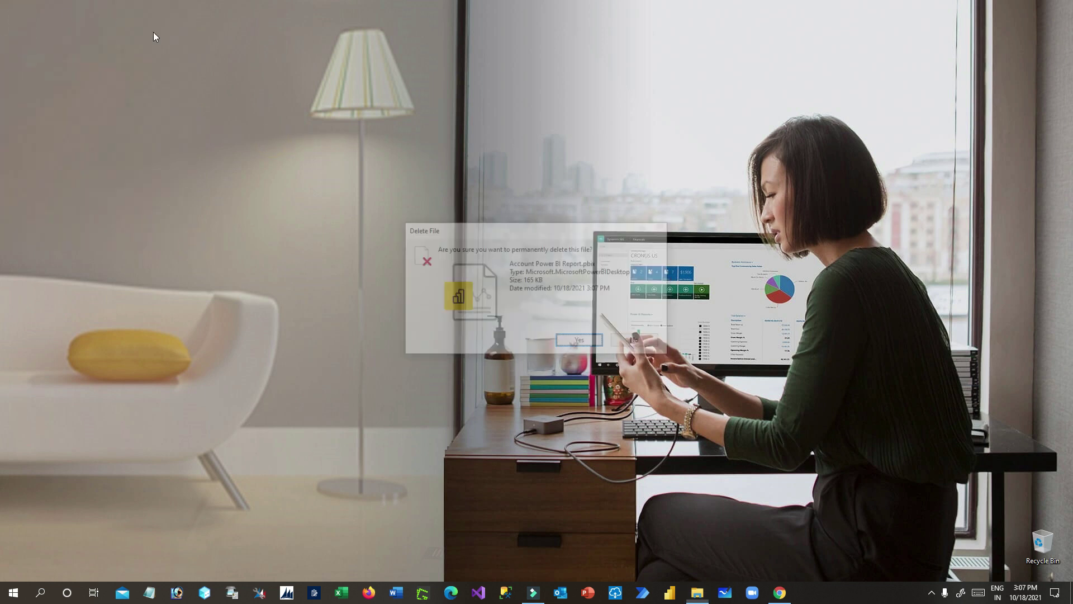
pyautogui.rightClick(162, 35)
pyautogui.click(111, 70)
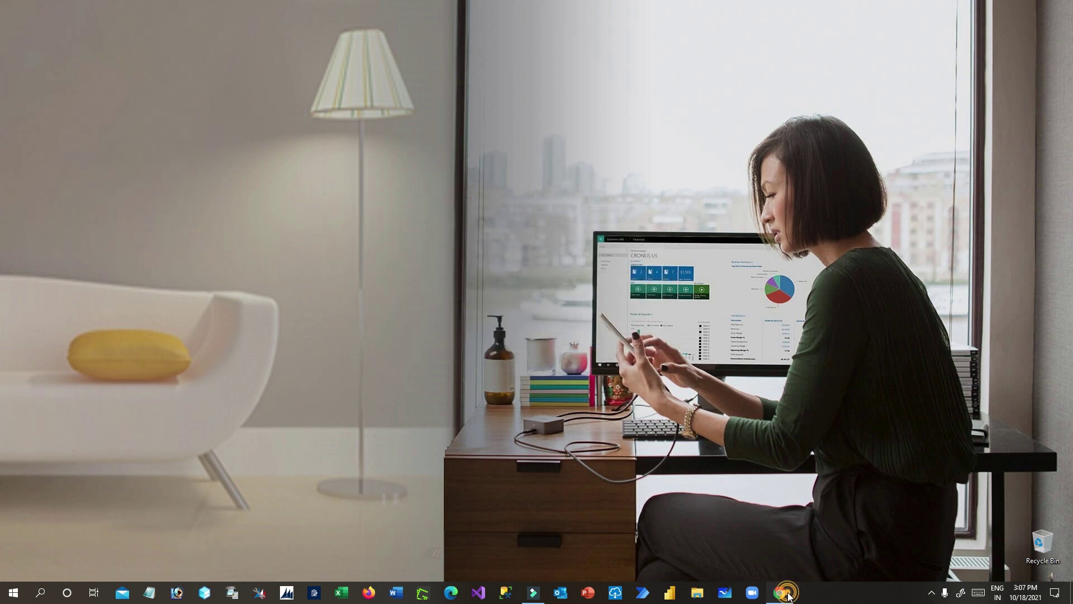
# Switch to Chrome, reload Developer Workspace in the Power BI service, and open the settings of the Account Power BI Report dataset
pyautogui.click(780, 592)
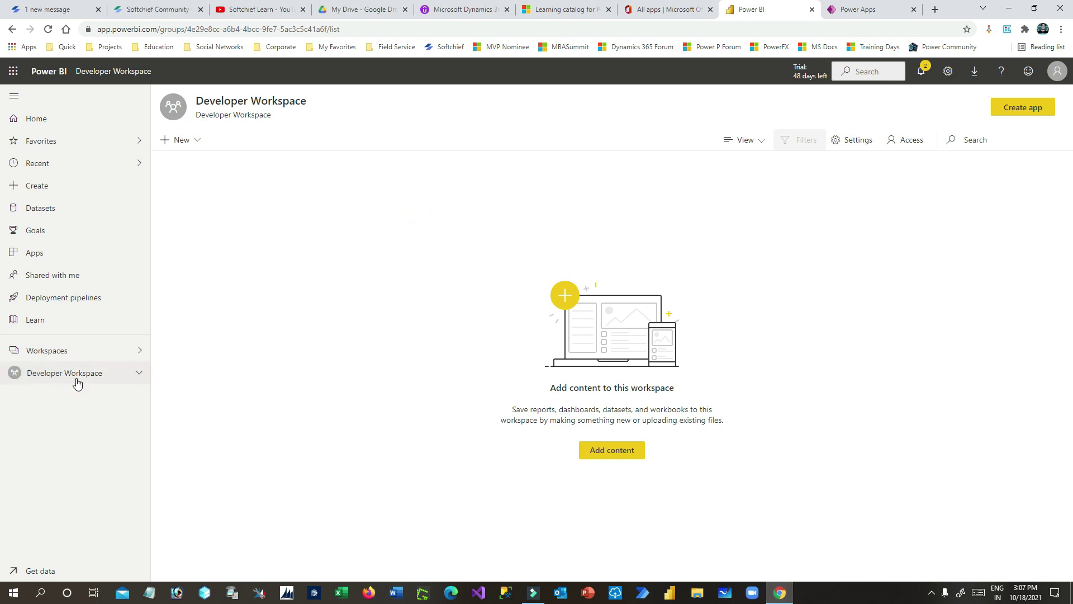
pyautogui.click(119, 376)
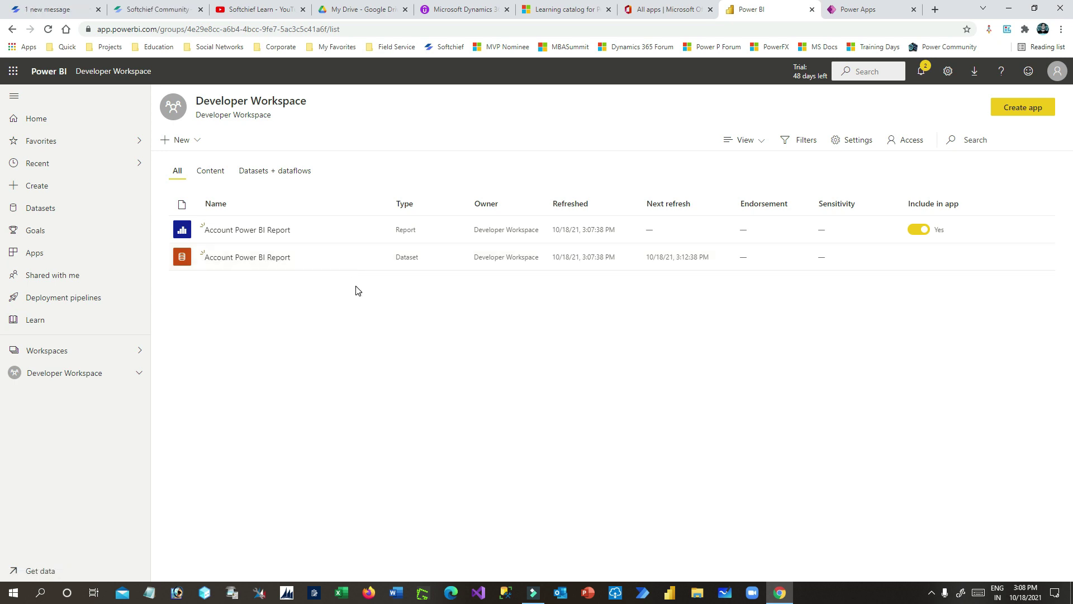
pyautogui.click(355, 256)
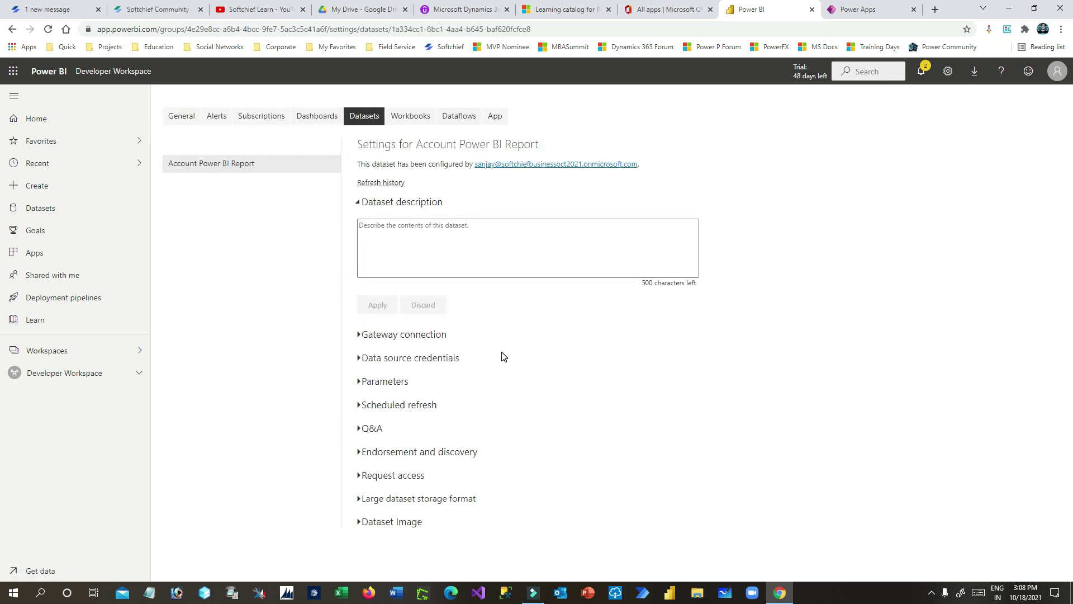
# Edit the CommonDataService data source credentials, using OAuth2 authentication and the Organizational privacy level
pyautogui.click(373, 361)
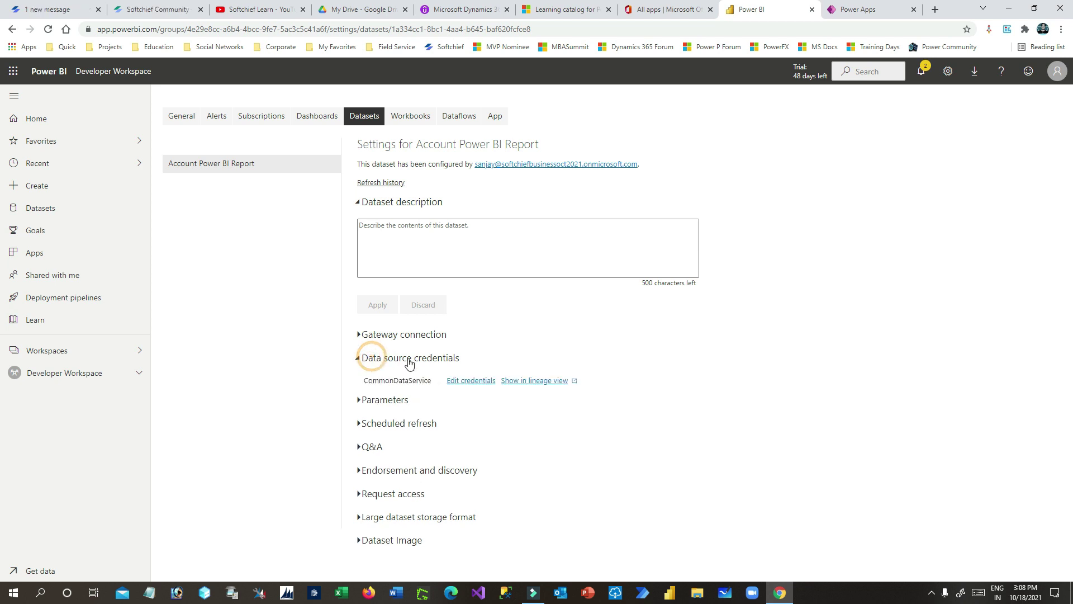
pyautogui.click(474, 382)
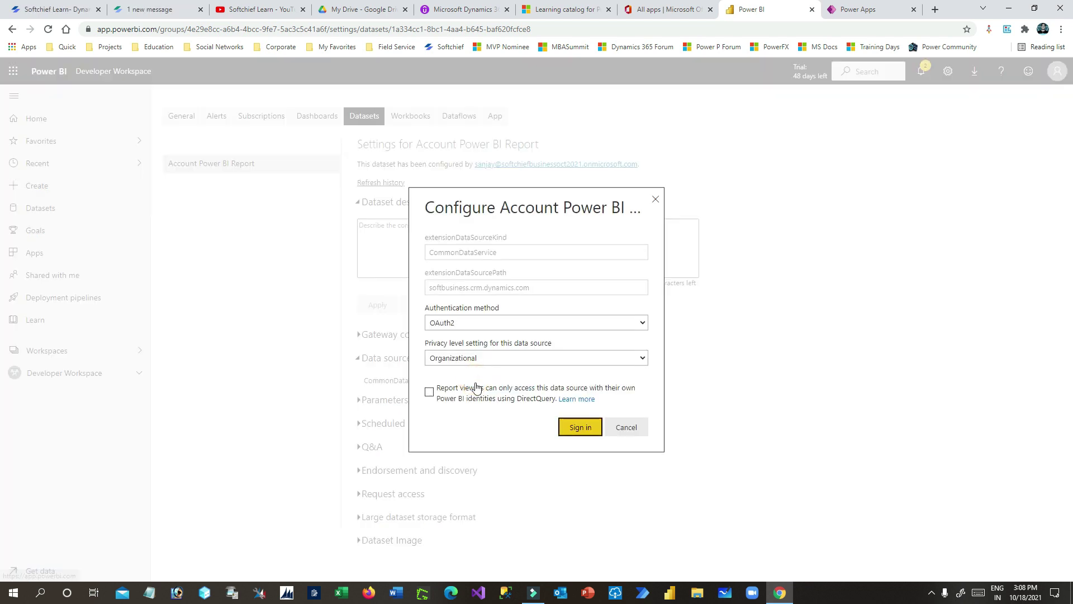
pyautogui.click(500, 323)
pyautogui.click(471, 333)
pyautogui.click(479, 358)
pyautogui.click(443, 386)
# Sign in to the data source with the existing Microsoft account, skip the account protection setup for now, and dismiss the notification
pyautogui.click(582, 434)
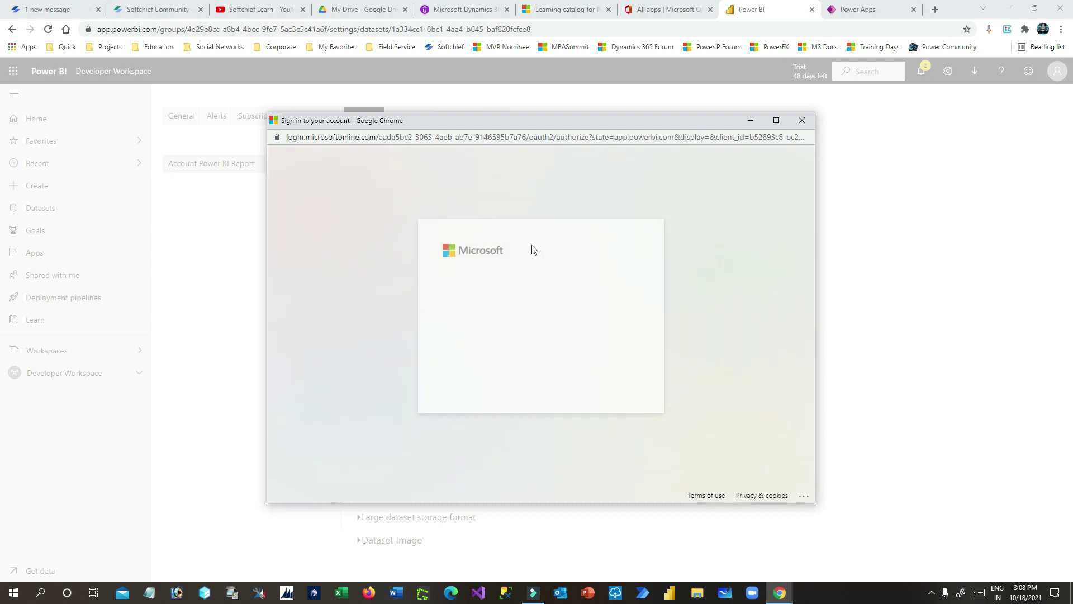
pyautogui.click(513, 320)
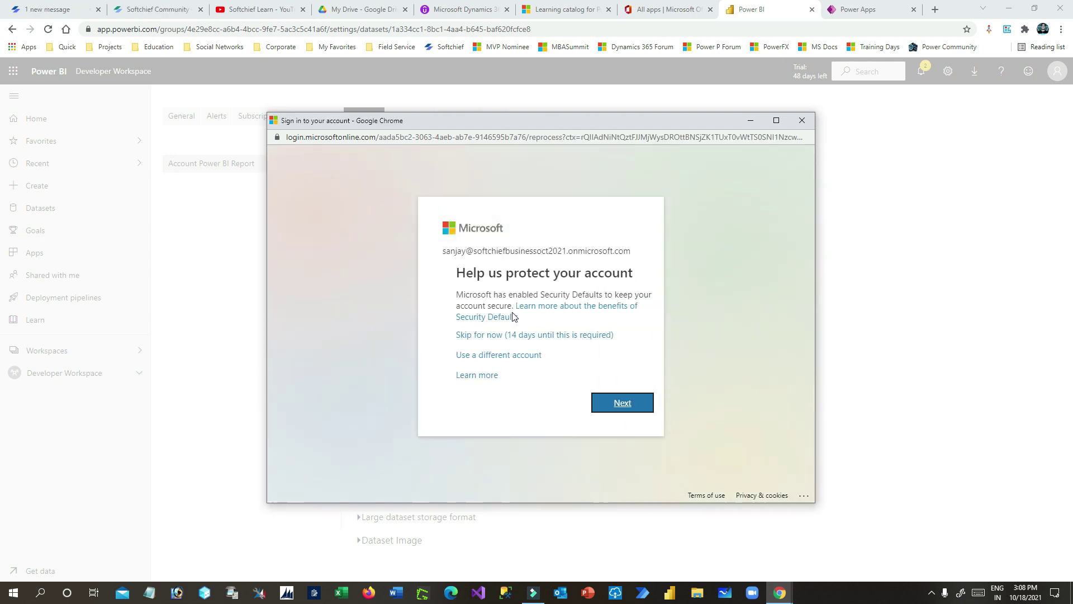
pyautogui.click(510, 335)
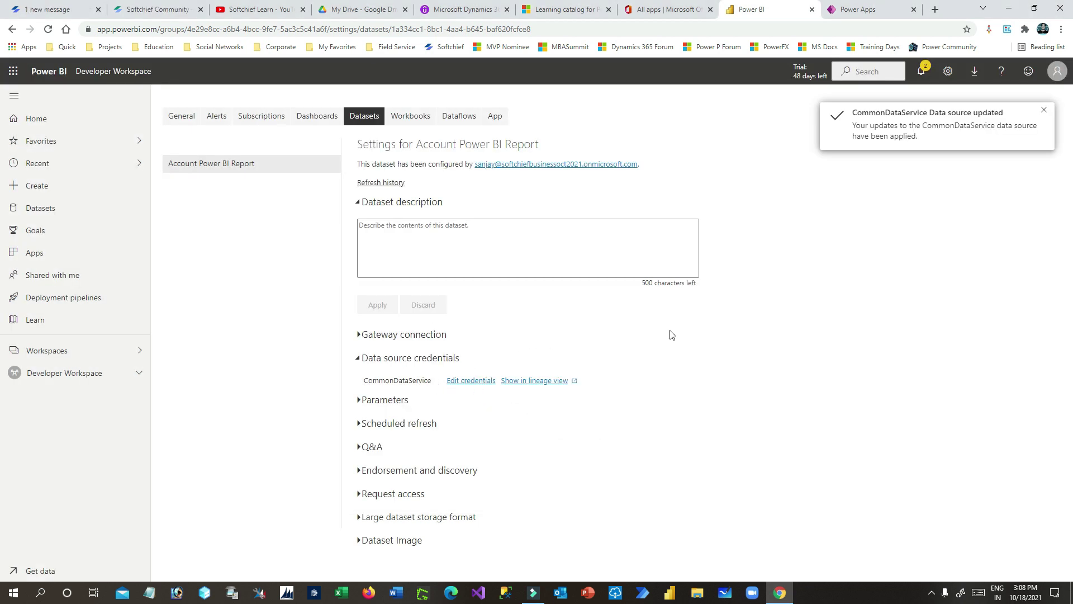
pyautogui.click(1043, 109)
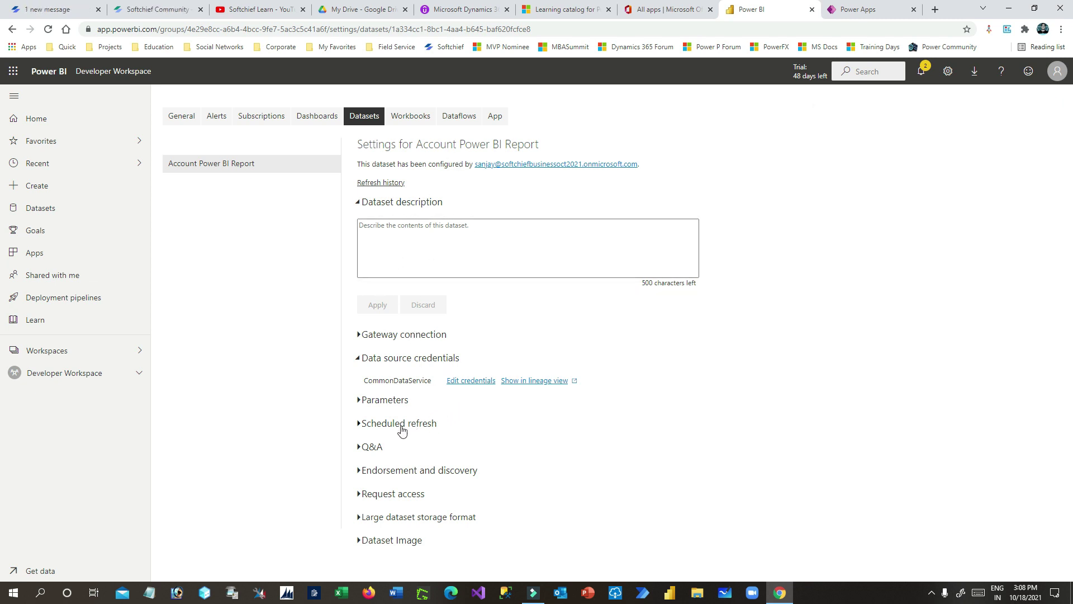
# Set the dataset's scheduled refresh frequency to 15 minutes and apply the change
pyautogui.click(360, 424)
pyautogui.scroll(-1, 467, 426)
pyautogui.scroll(-1, 467, 426)
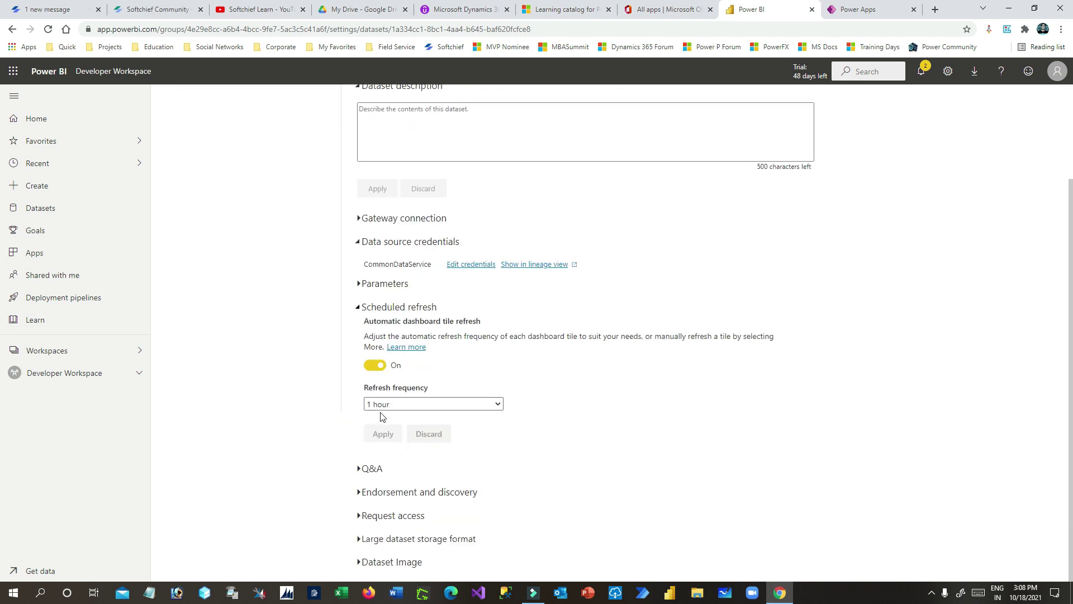
pyautogui.click(396, 404)
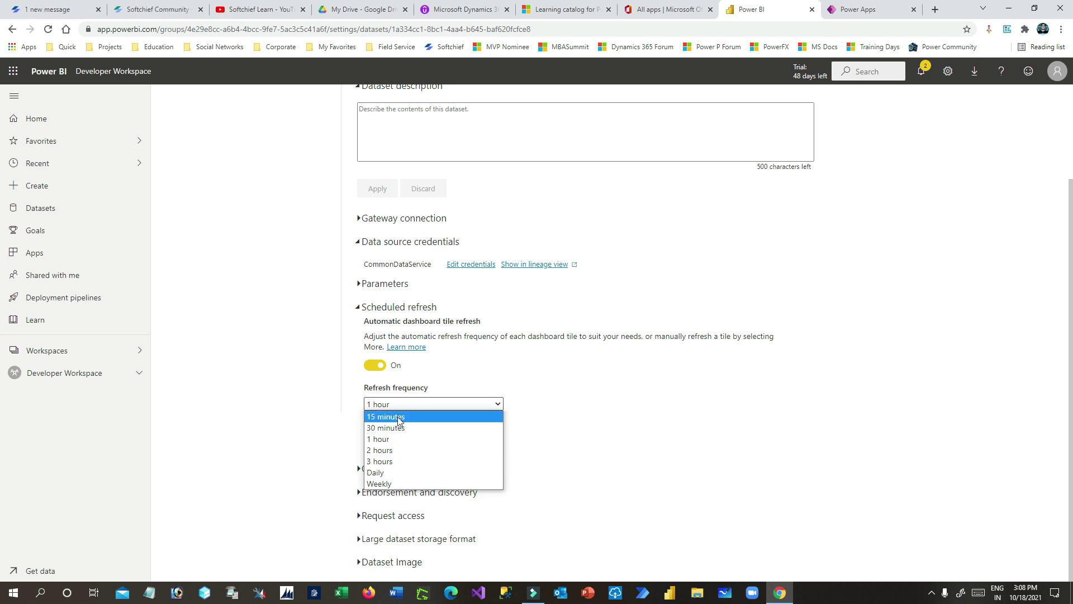
pyautogui.click(400, 418)
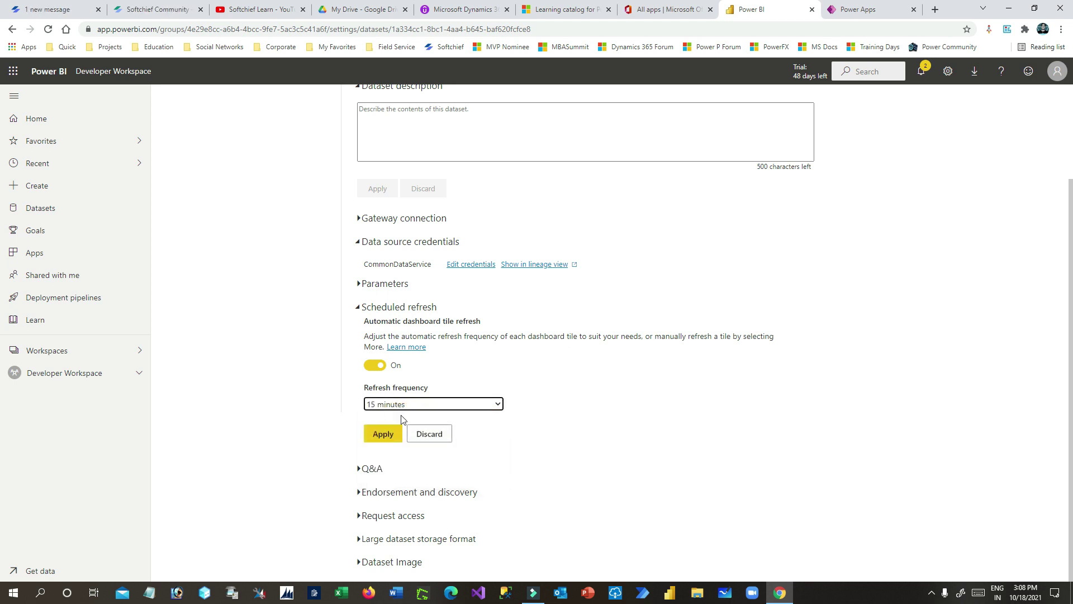
pyautogui.click(384, 435)
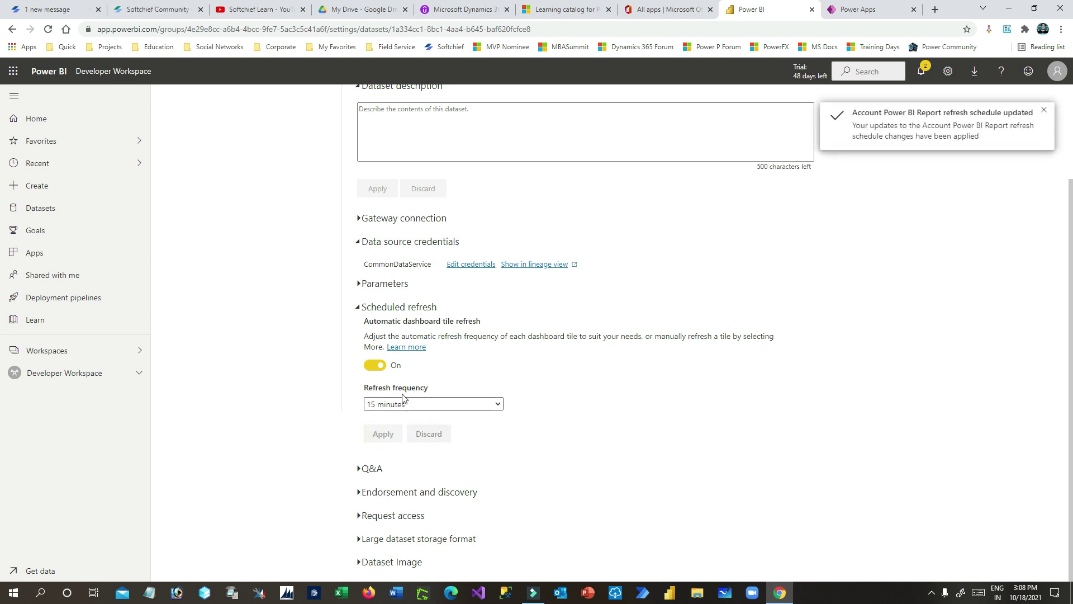
pyautogui.scroll(2, 559, 327)
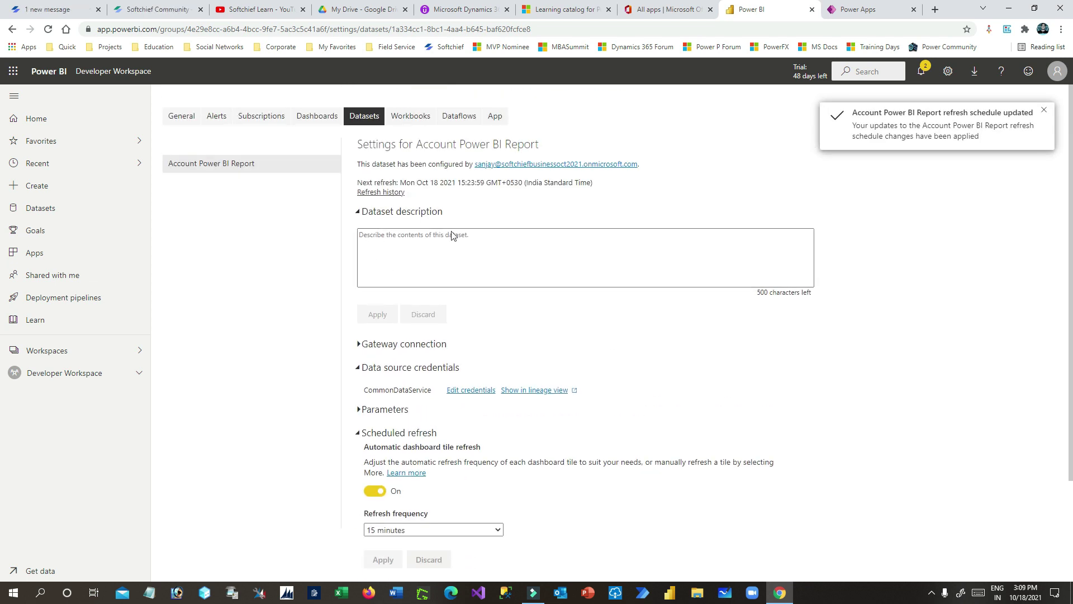
# Go back to Developer Workspace, open the published Account Power BI Report, and dismiss the refresh schedule notification
pyautogui.click(91, 373)
pyautogui.click(253, 229)
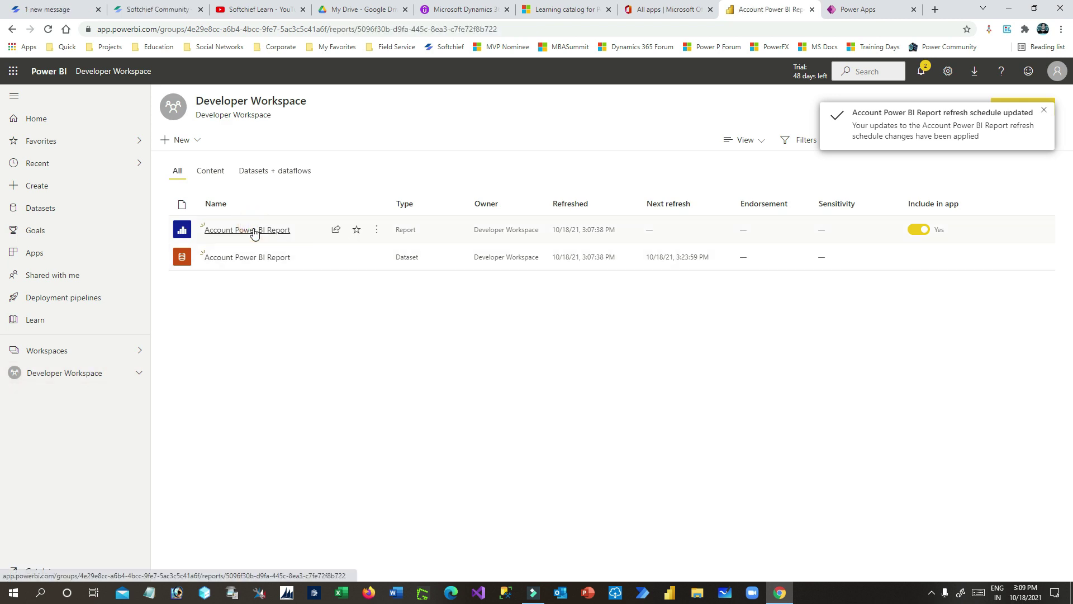
pyautogui.click(1042, 114)
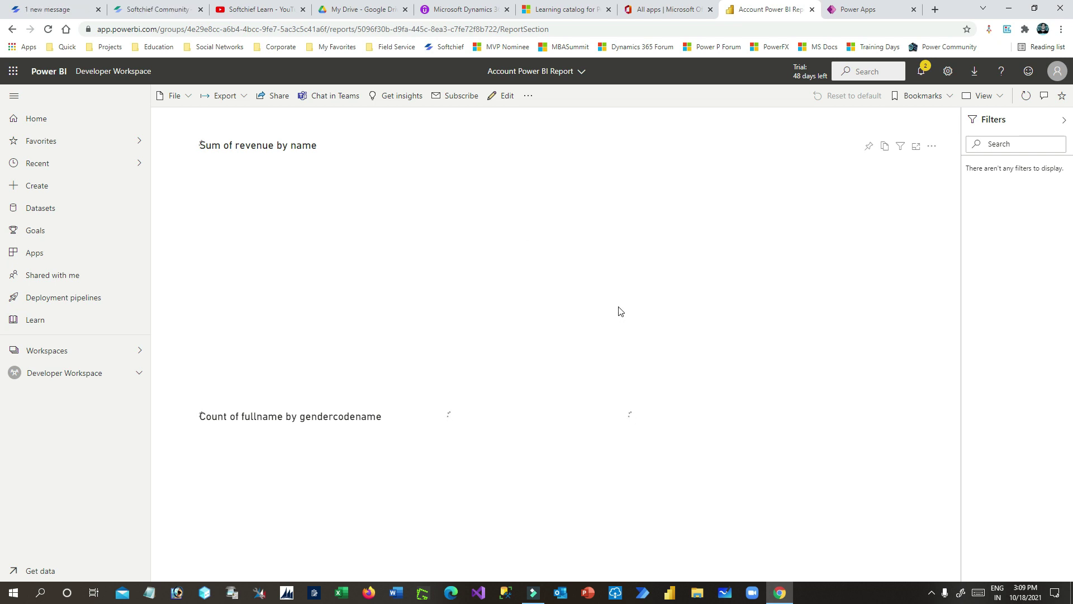
# Open the report for editing and turn on page refresh for the page, with Auto page refresh as the refresh type
pyautogui.click(503, 97)
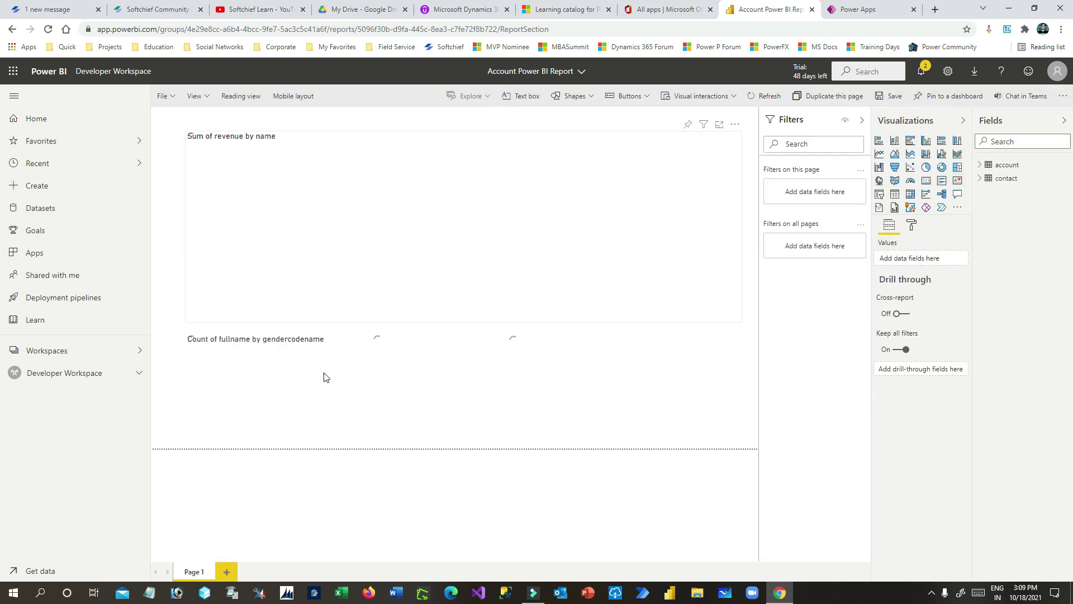
pyautogui.click(913, 226)
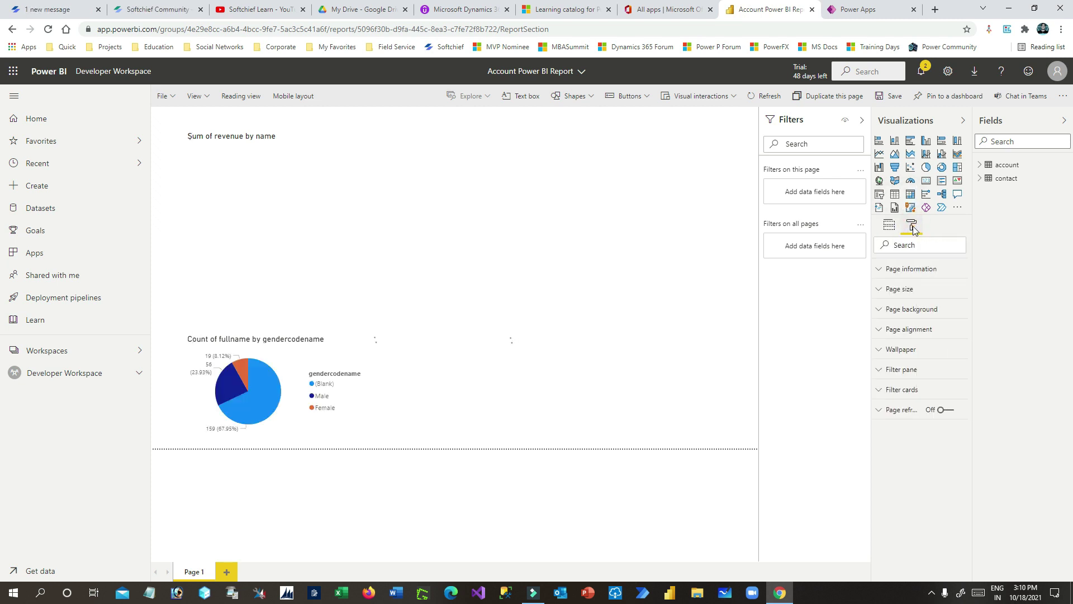
pyautogui.click(884, 413)
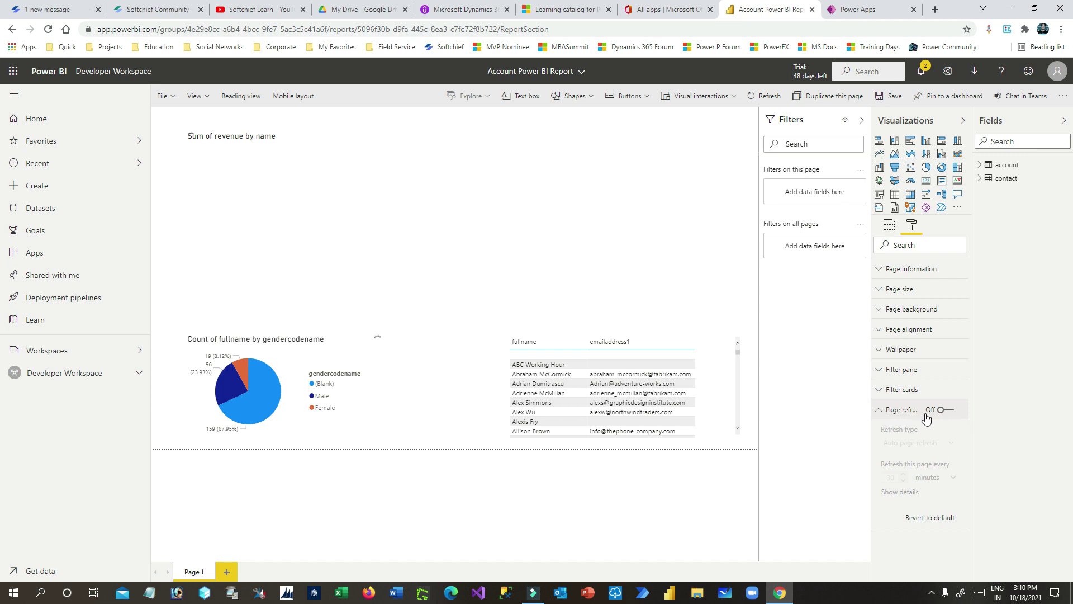
pyautogui.click(948, 411)
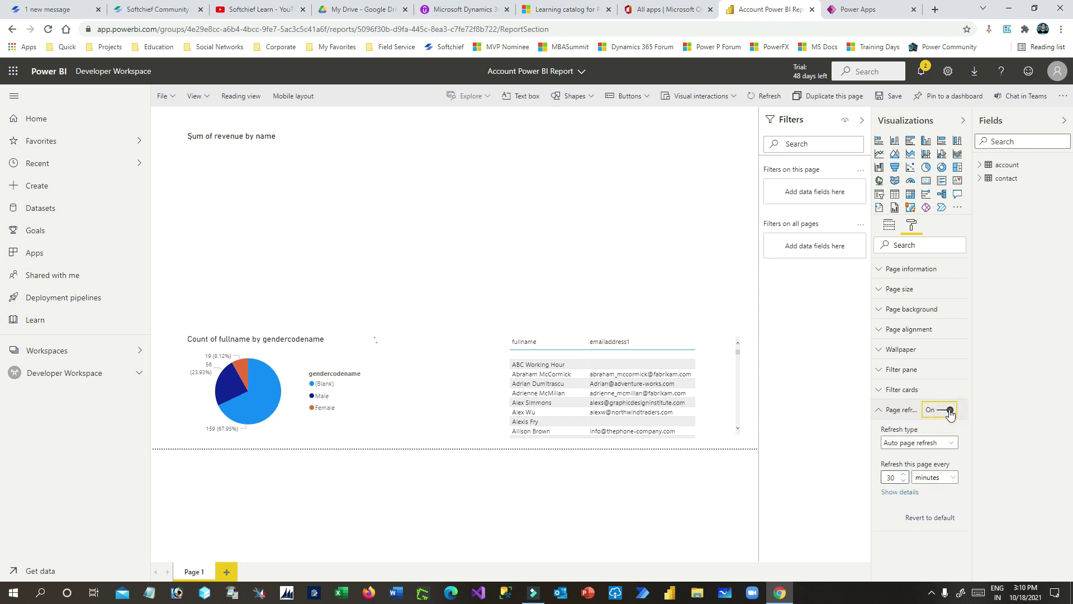
pyautogui.click(944, 442)
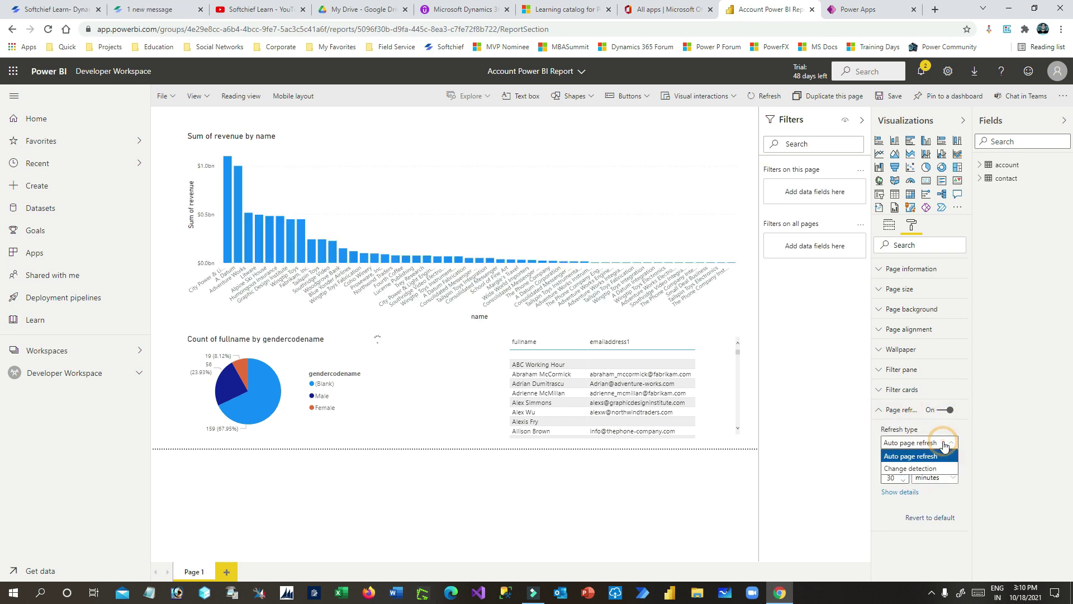
pyautogui.click(933, 457)
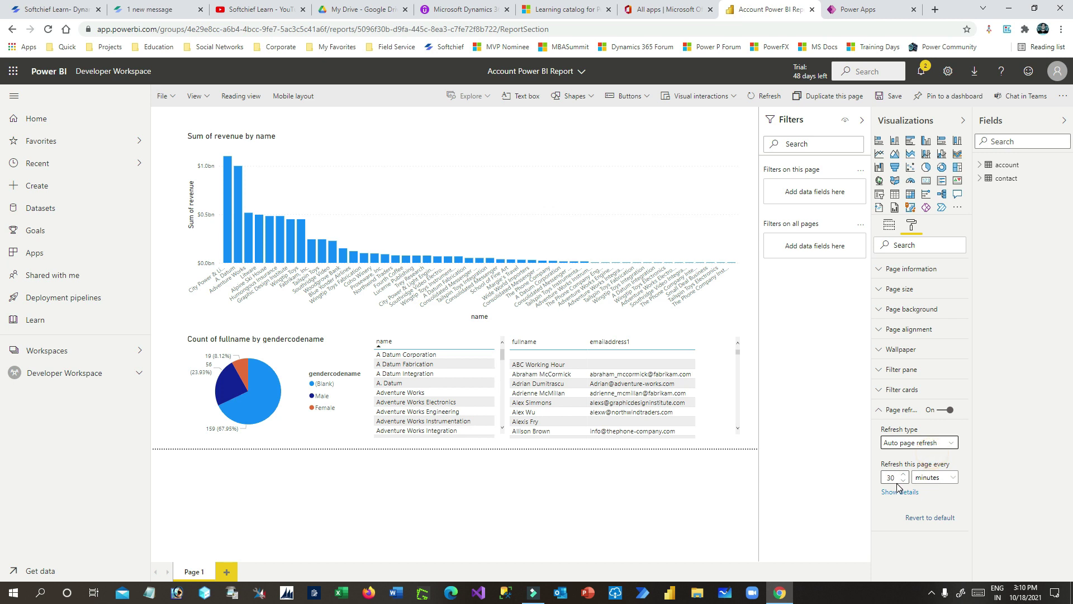
# Set the page refresh interval to 10 seconds
pyautogui.click(948, 480)
pyautogui.click(925, 492)
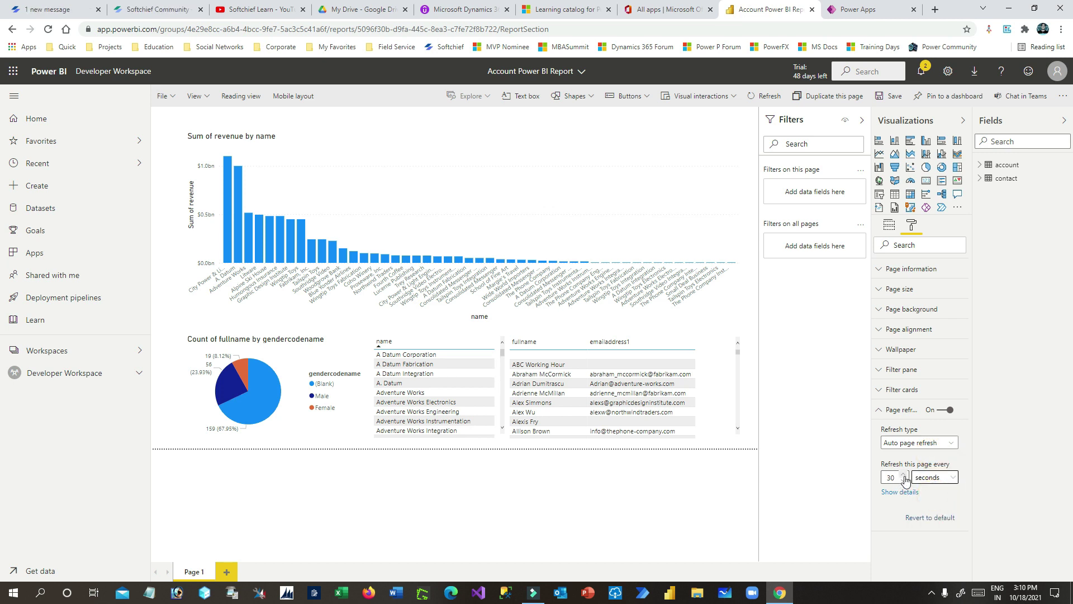
pyautogui.doubleClick(906, 478)
pyautogui.write('10')
# Save the report and return to Developer Workspace
pyautogui.click(163, 97)
pyautogui.click(204, 128)
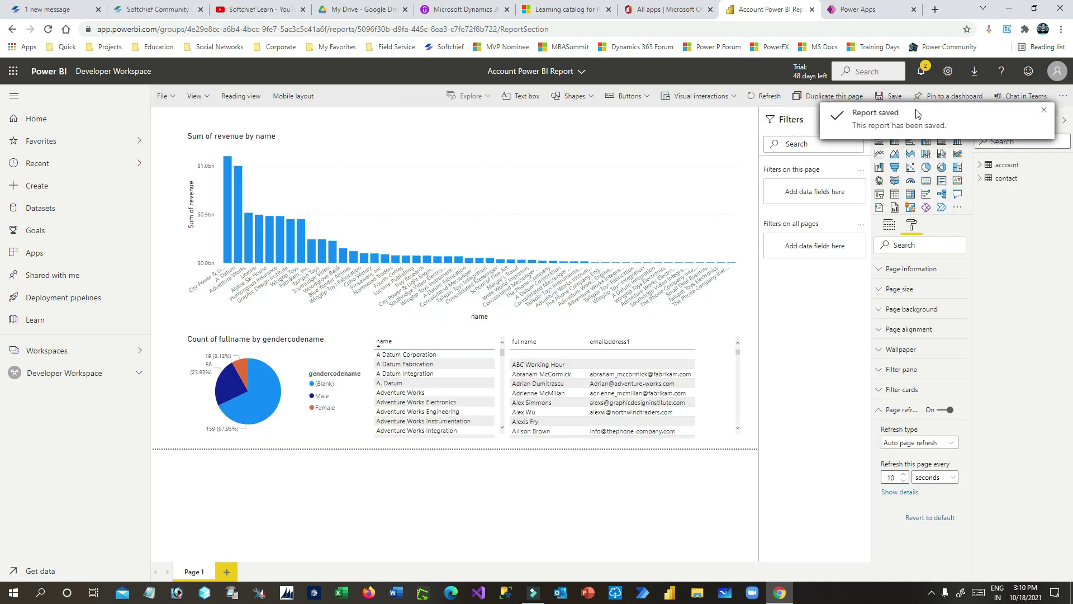
pyautogui.click(84, 373)
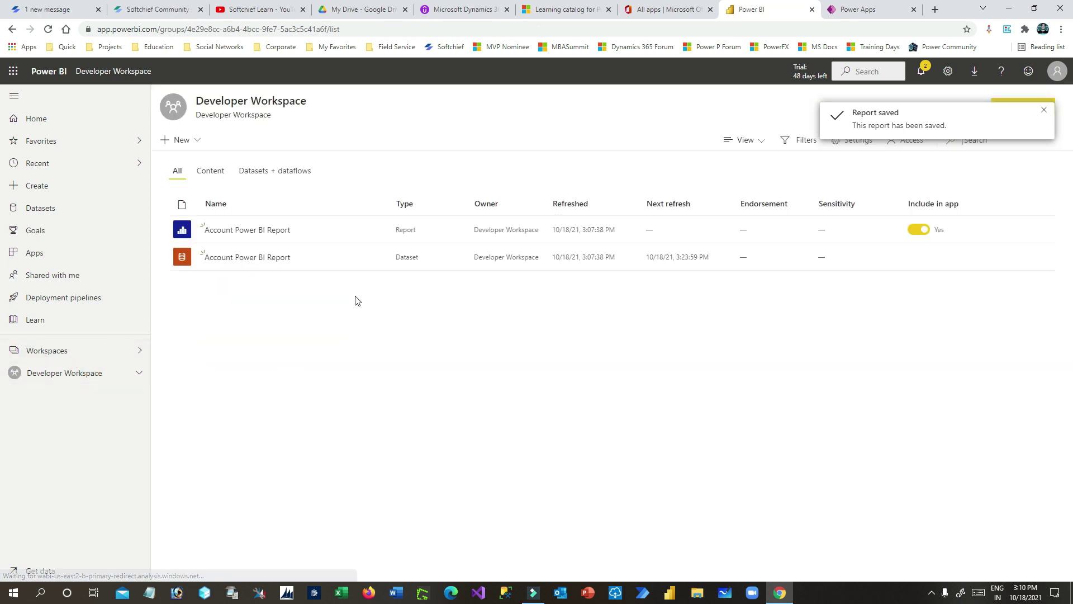
pyautogui.click(187, 141)
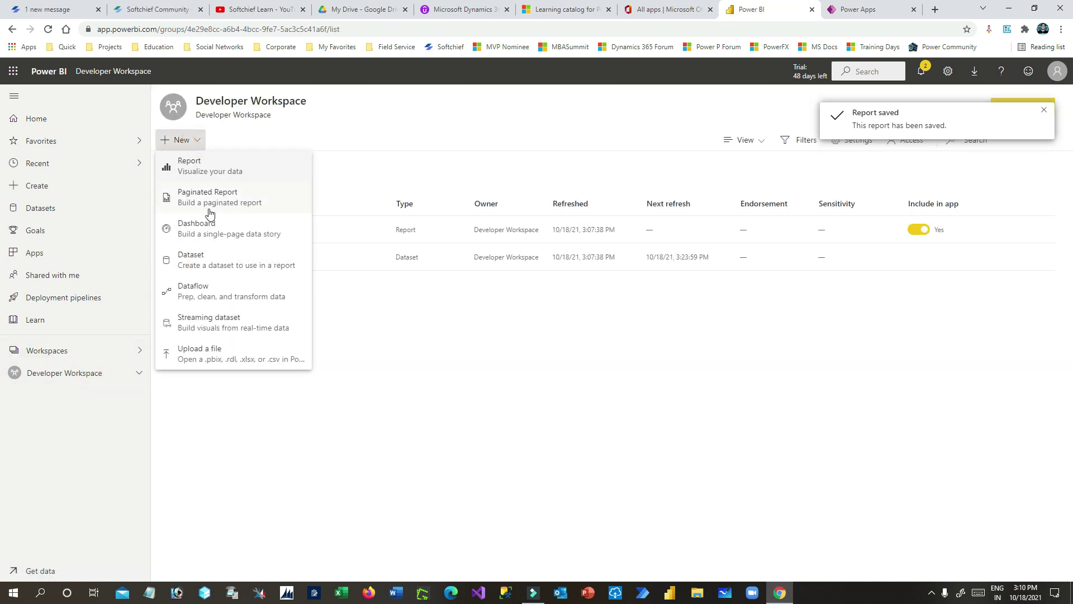
pyautogui.click(384, 330)
pyautogui.click(251, 258)
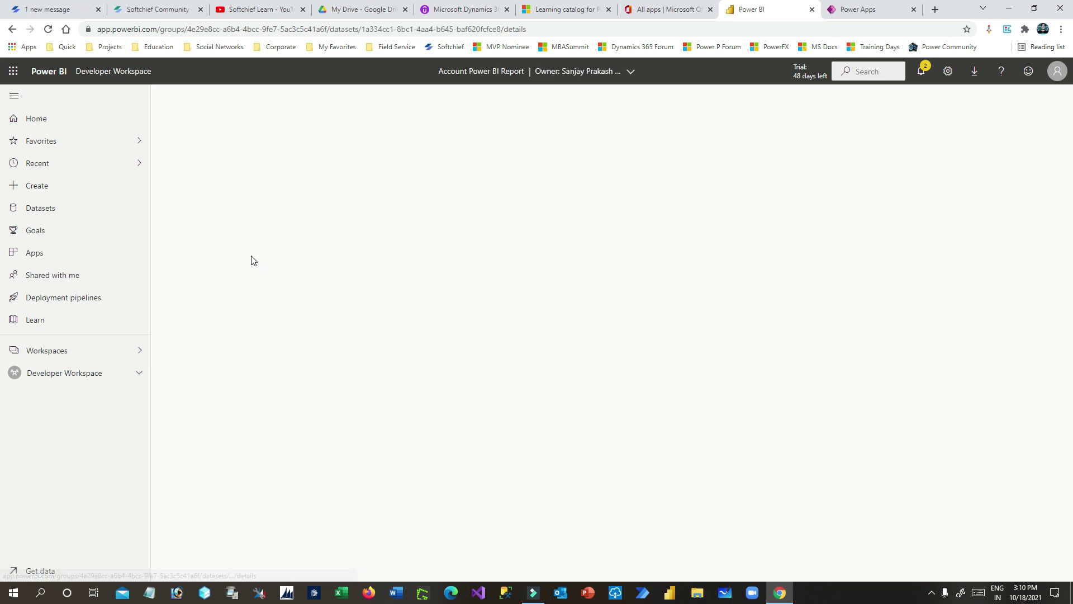
pyautogui.click(12, 29)
pyautogui.click(312, 240)
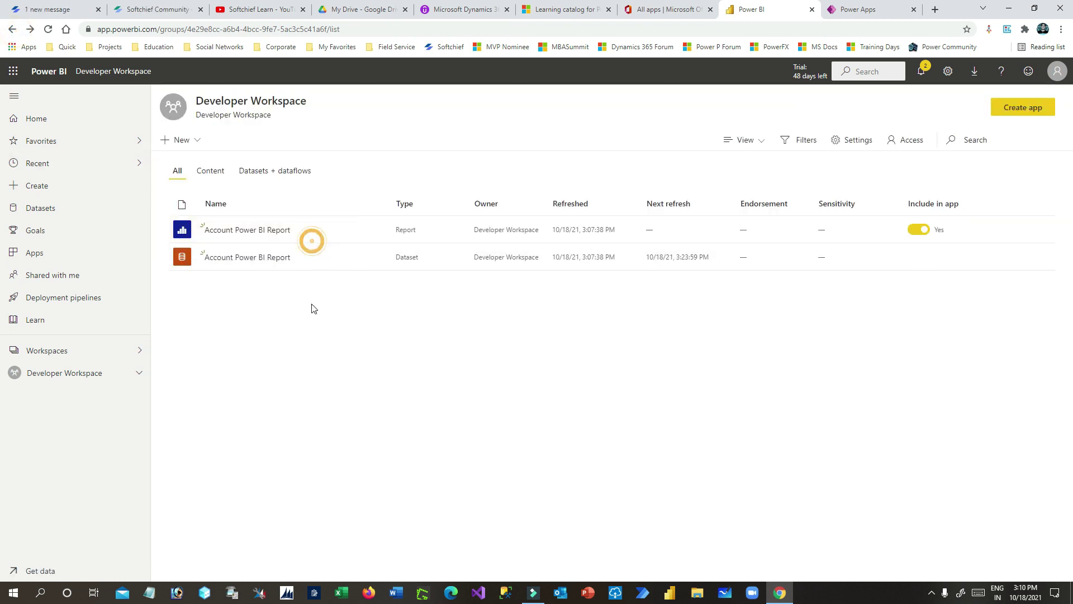
# Open the Account Power BI Report and pin its page live to a new dashboard named Account Power BI Dashboard
pyautogui.click(259, 233)
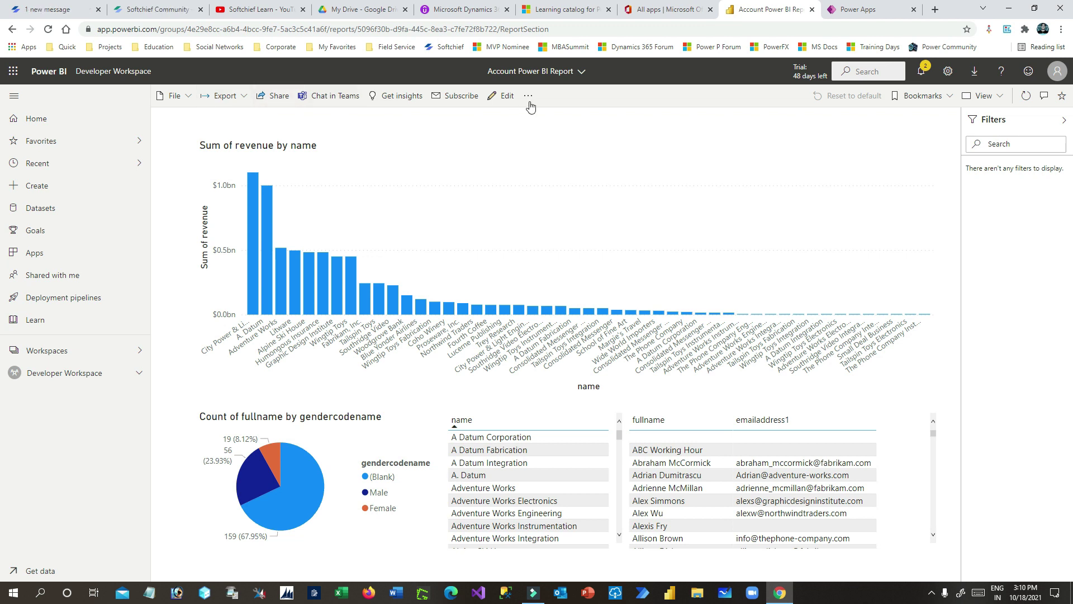
pyautogui.click(528, 95)
pyautogui.click(563, 179)
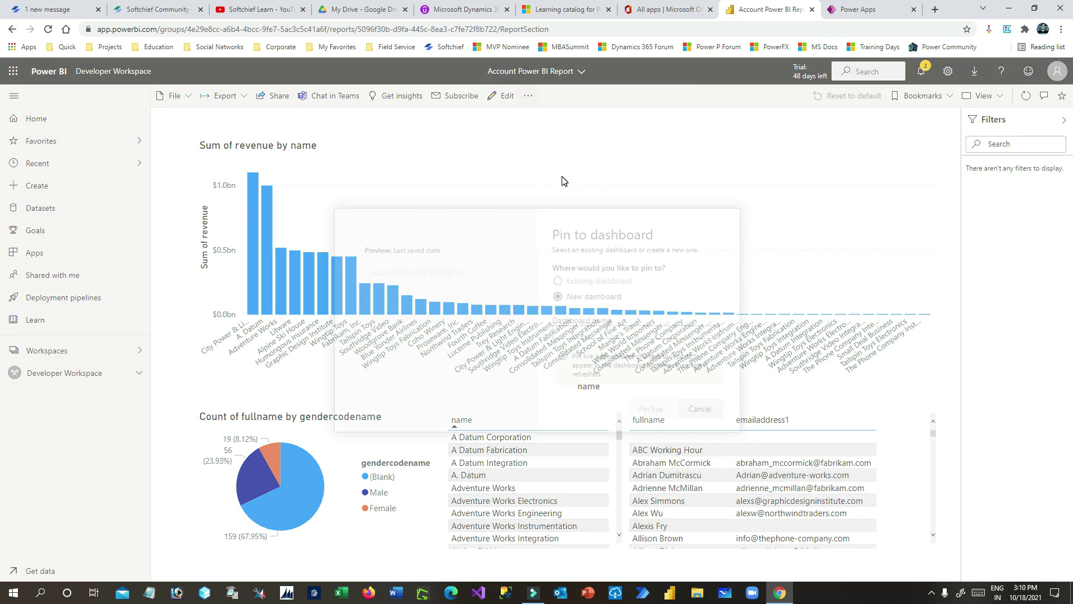
pyautogui.click(584, 333)
pyautogui.write('Account Power BI Dashboard')
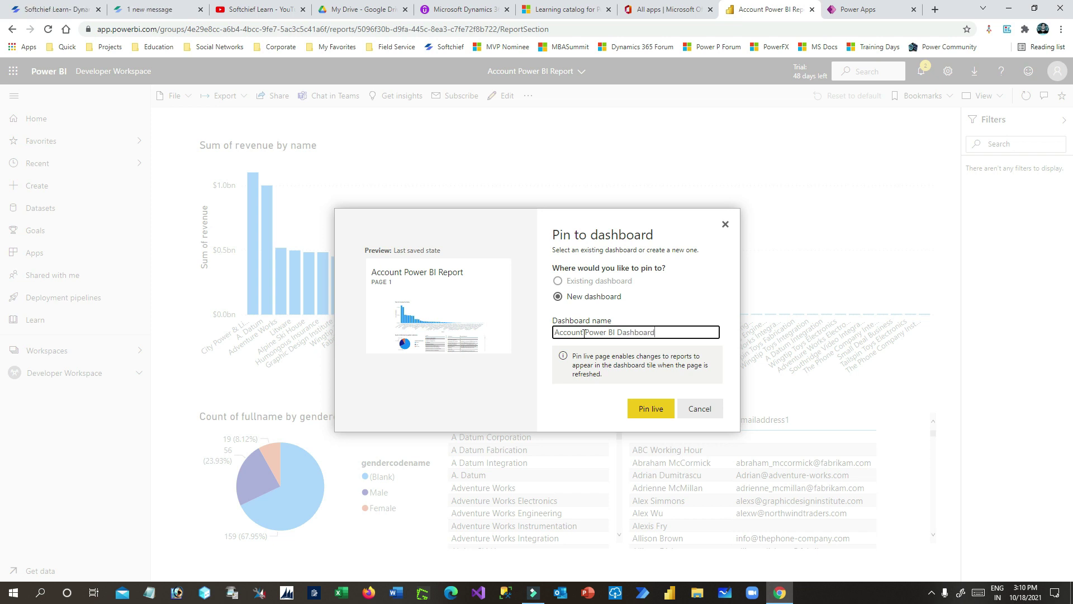
pyautogui.click(649, 409)
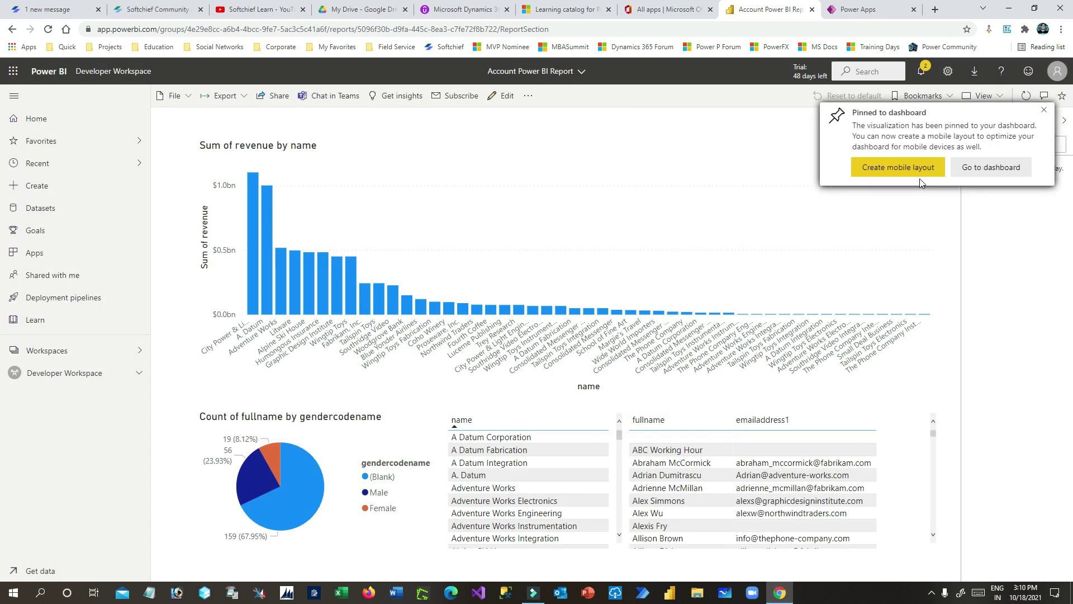
# Go to the newly created dashboard and examine the pinned report page with its charts and tables
pyautogui.click(991, 167)
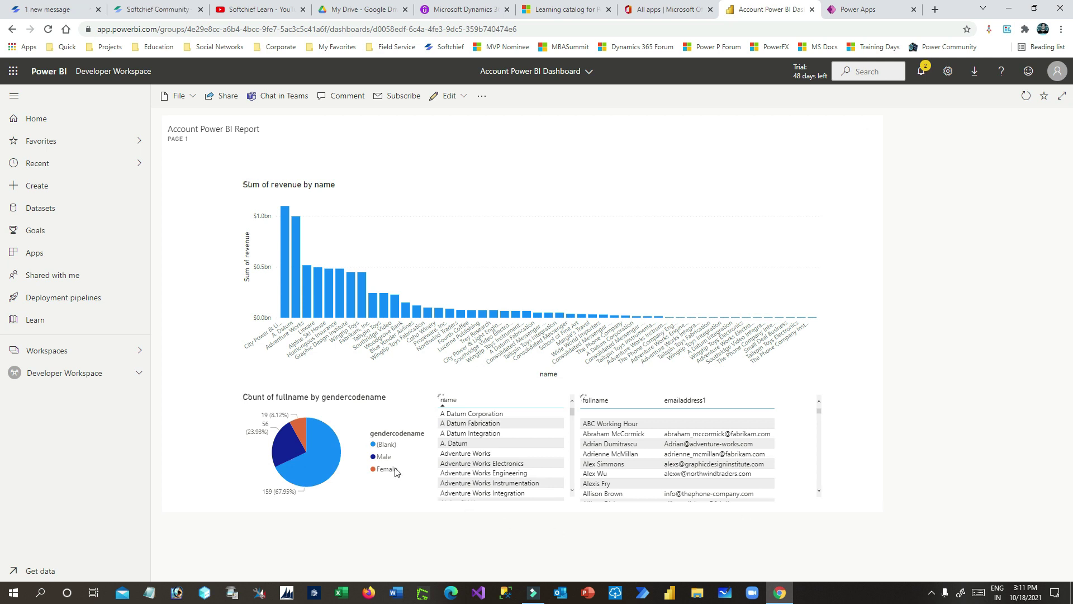
pyautogui.click(668, 403)
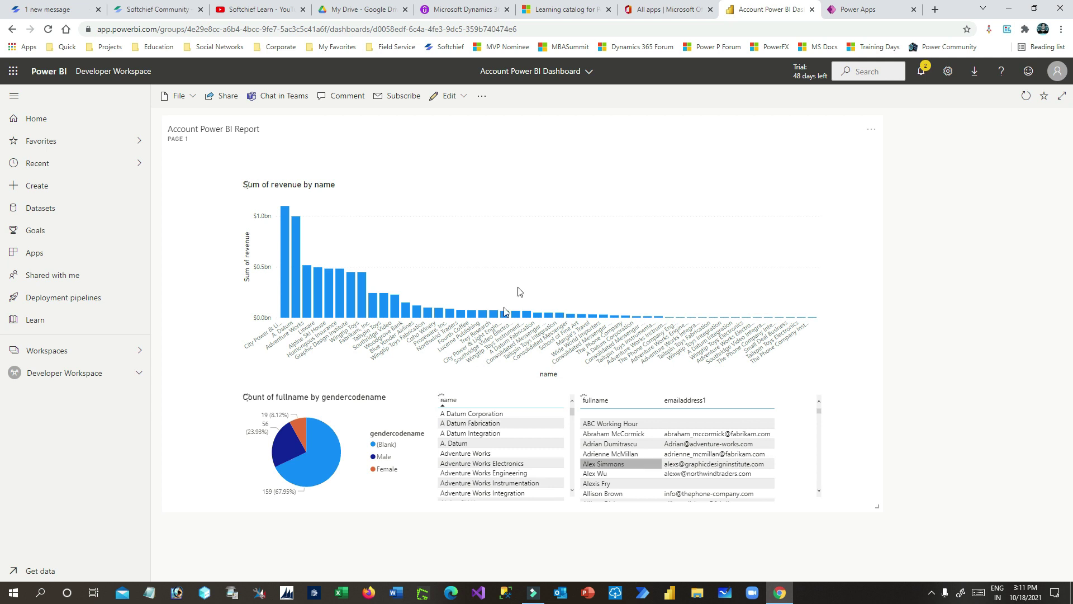
pyautogui.click(860, 211)
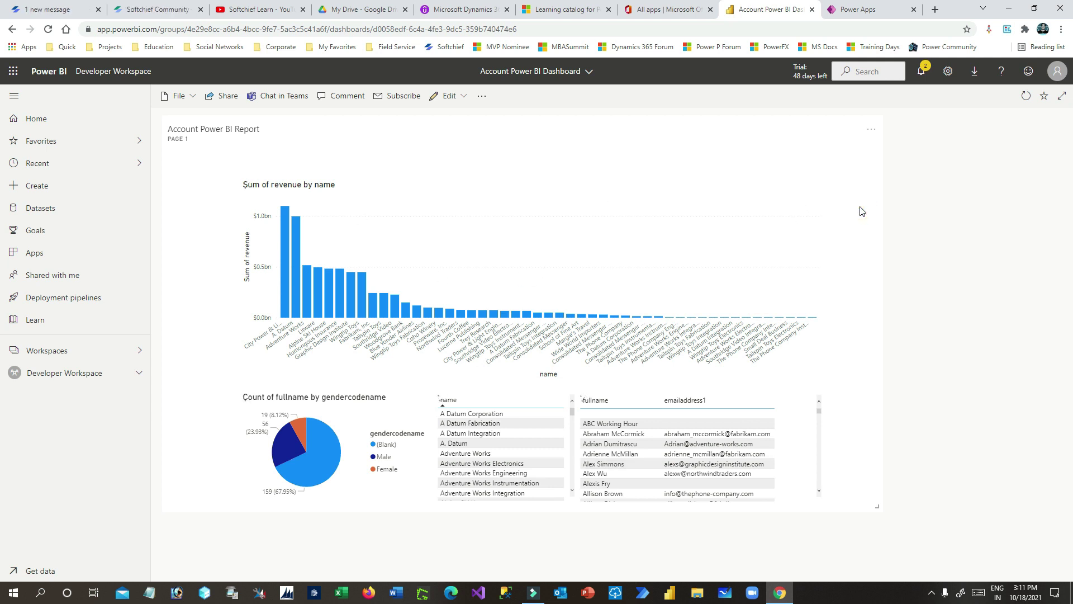